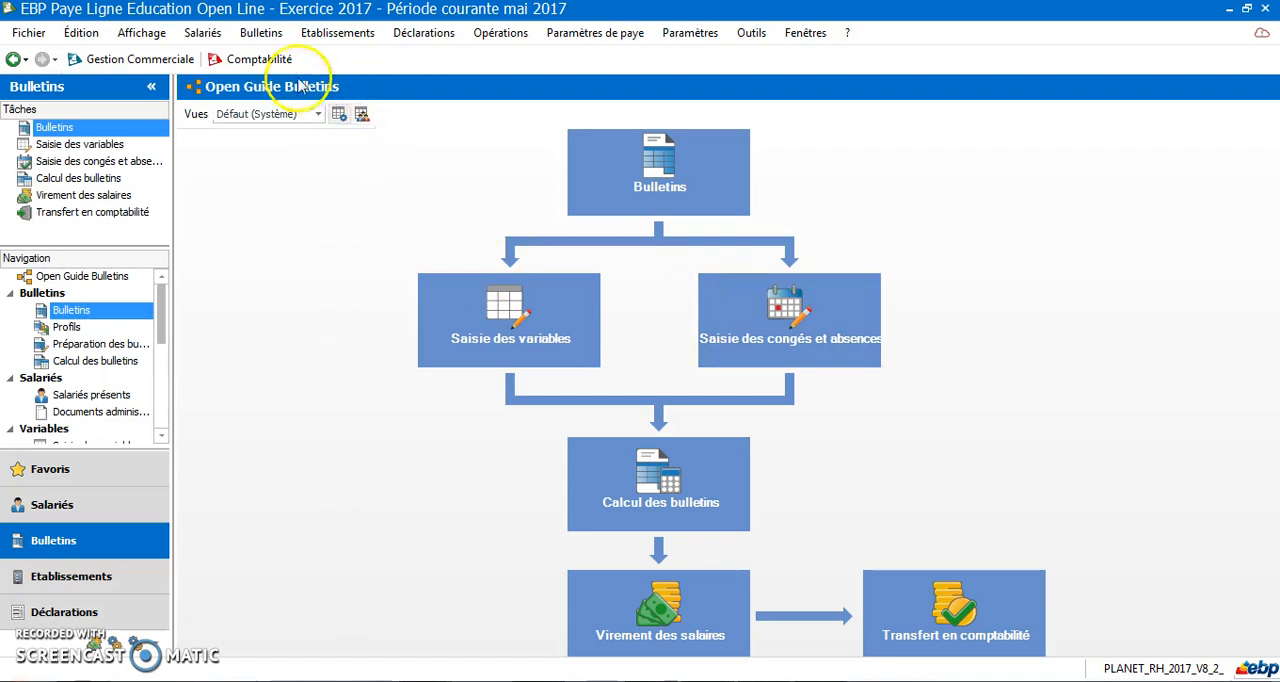
Open the payslip list, review all payslips and those of 2017, and select the April 2017 group
left_click(260, 33)
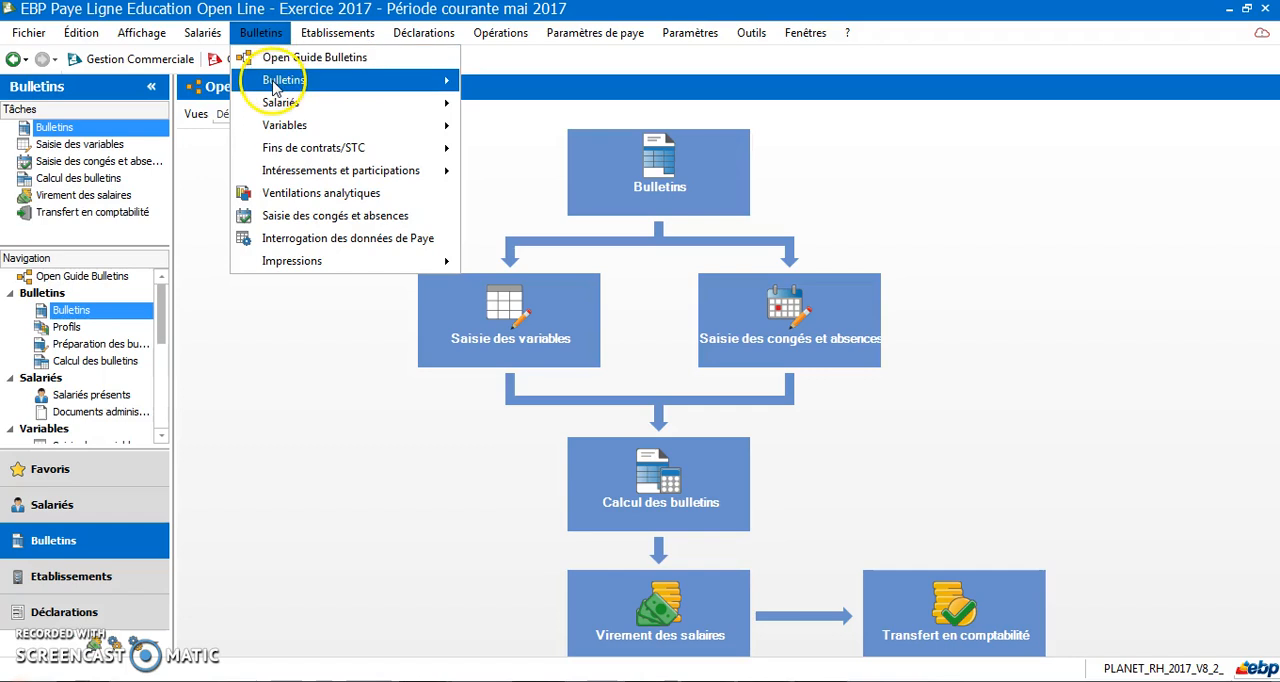
mouse_move(286, 80)
left_click(547, 85)
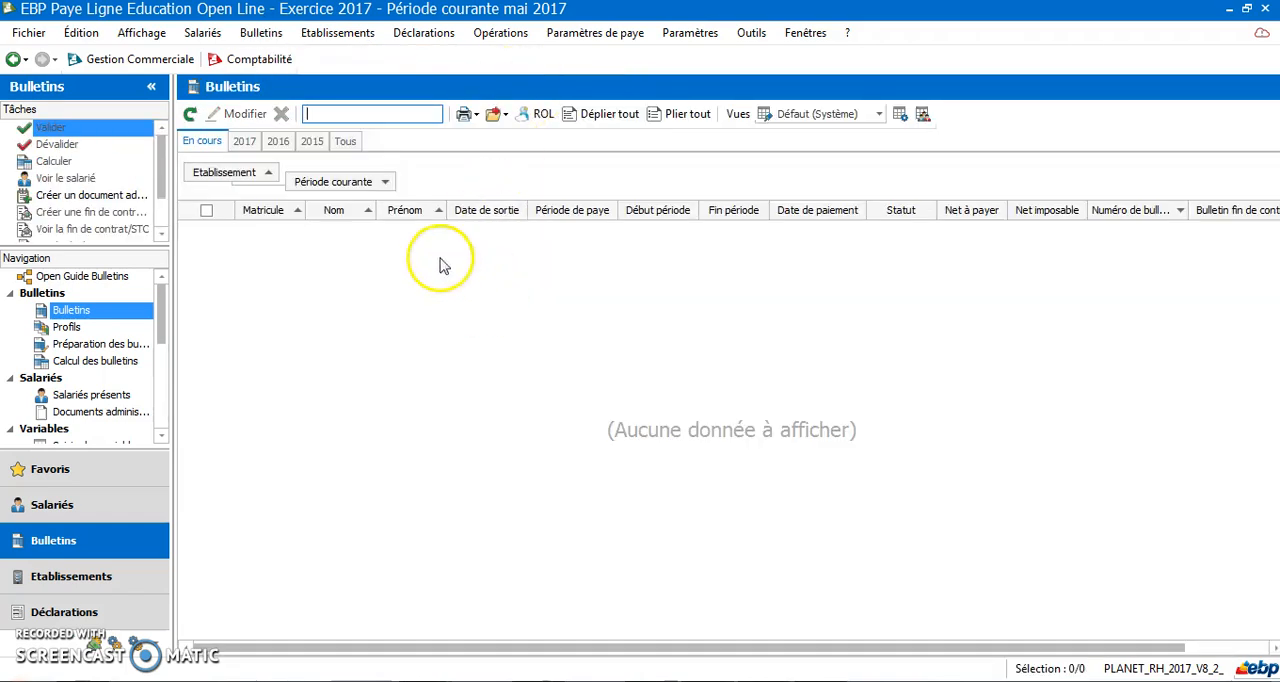
left_click(345, 142)
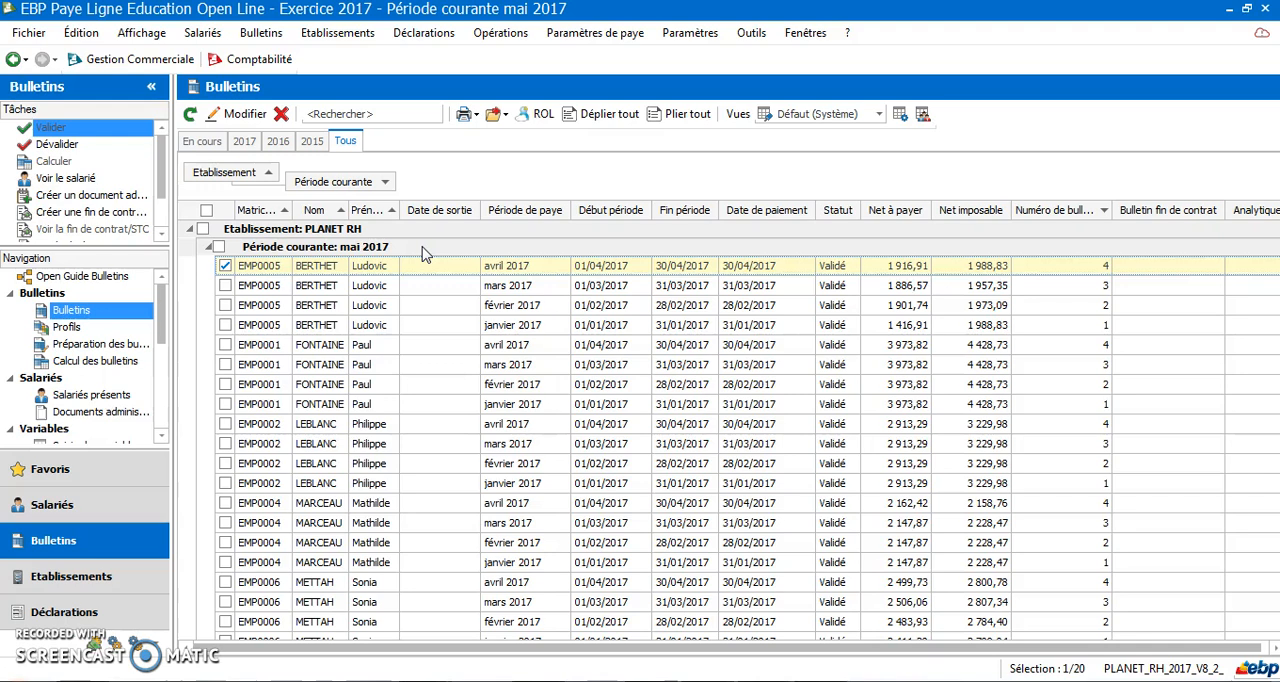
left_click(245, 141)
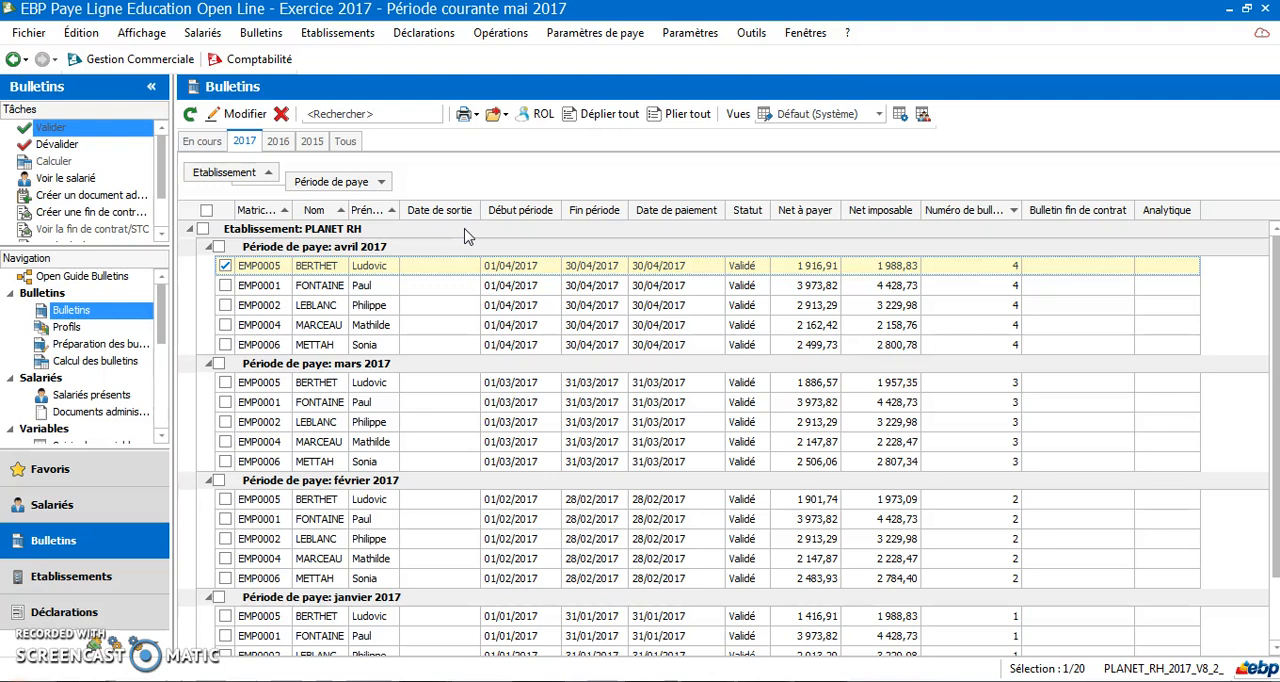
left_click(460, 231)
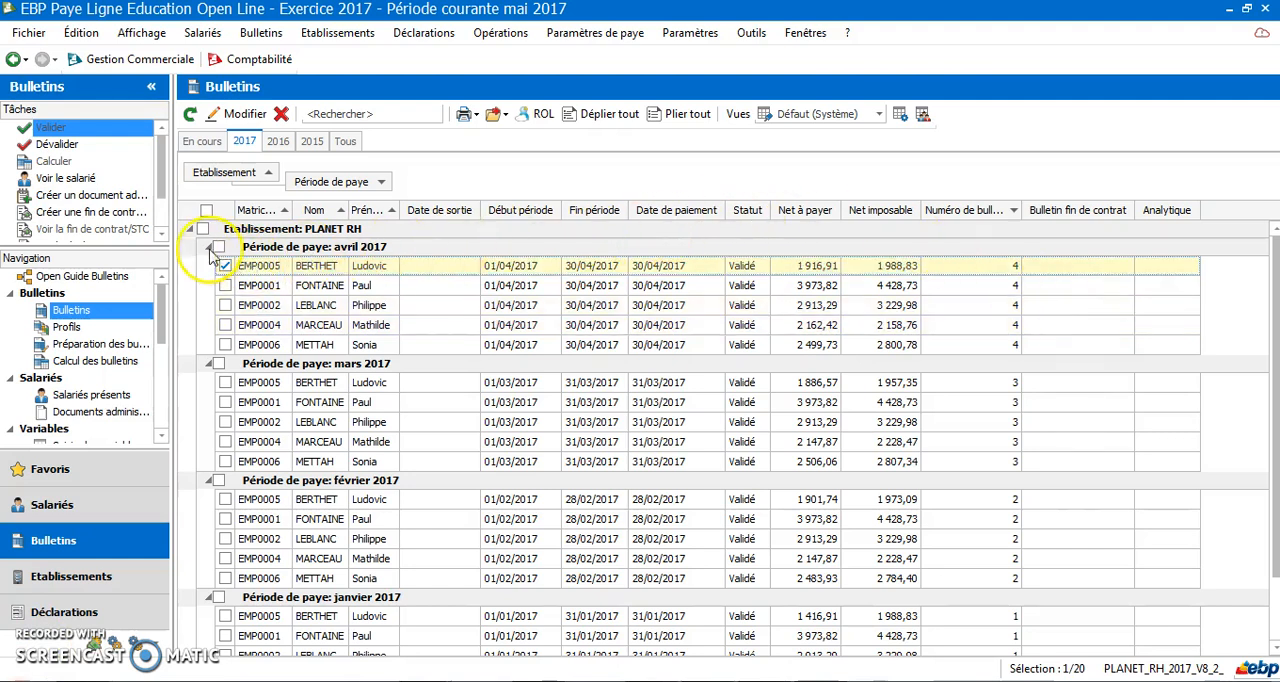
left_click(219, 247)
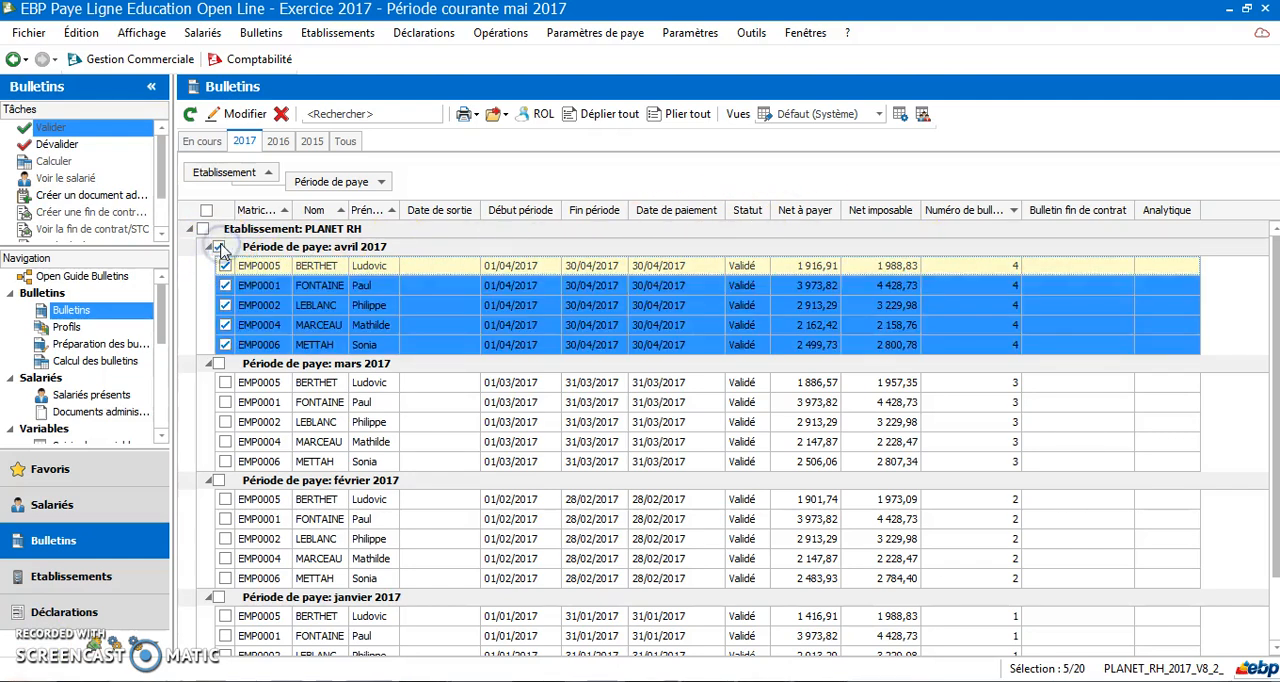
Prepare the May 2017 payslips from the profile for all PLANET RH employees, with calculation after preparation
left_click(107, 343)
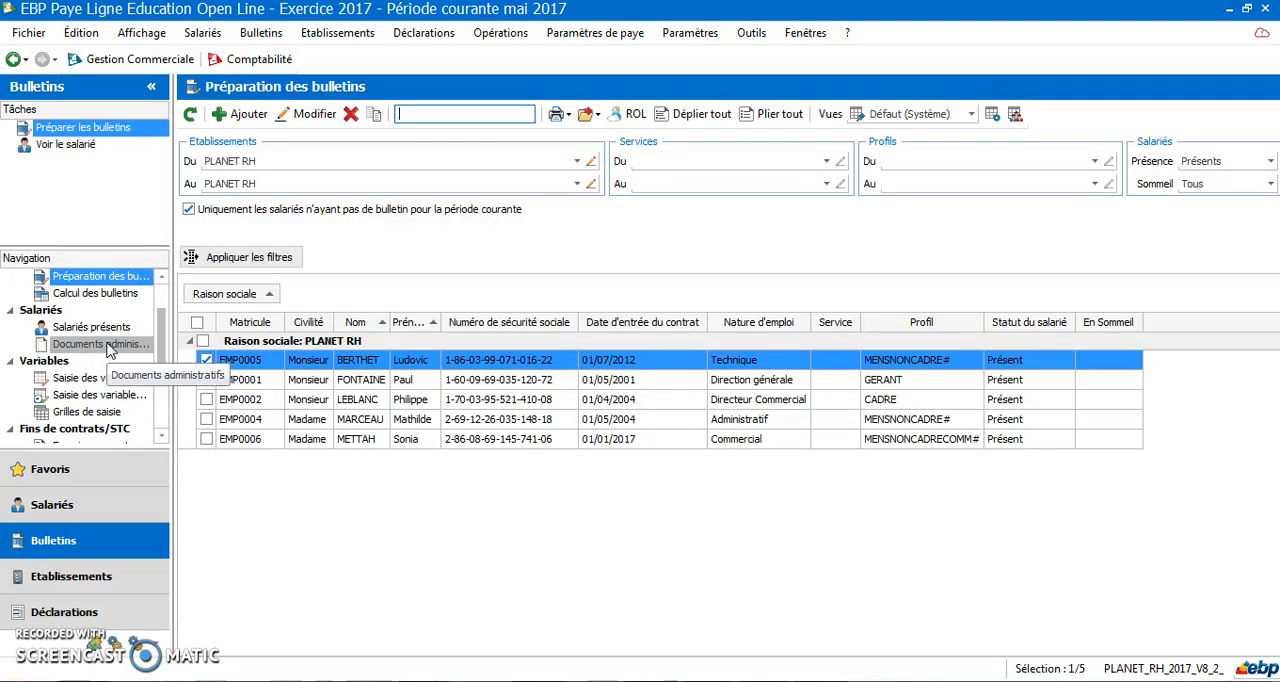
left_click(203, 341)
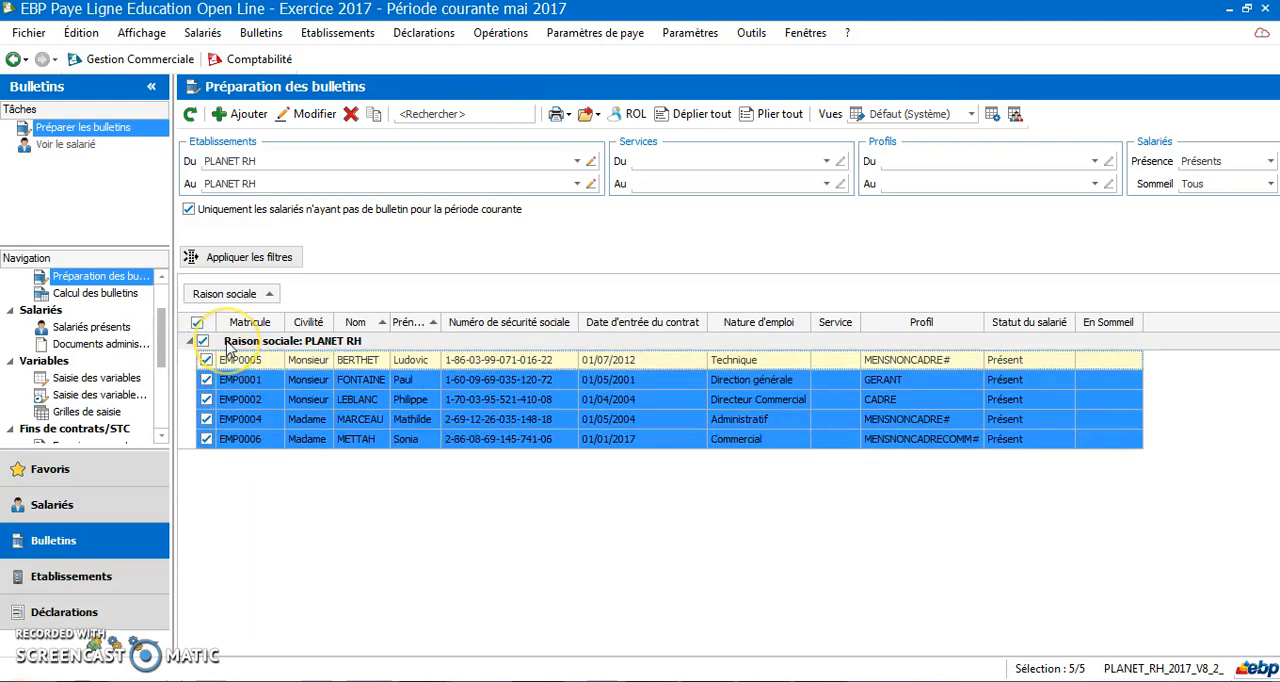
left_click(82, 133)
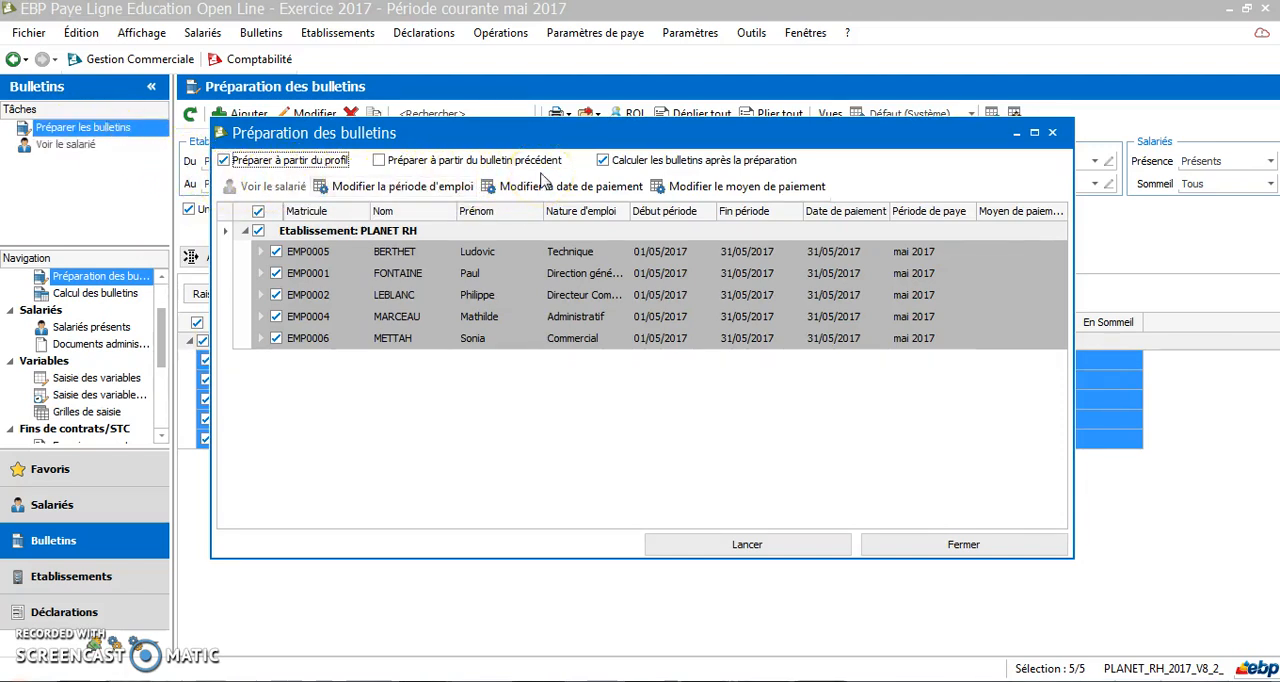
left_click(750, 546)
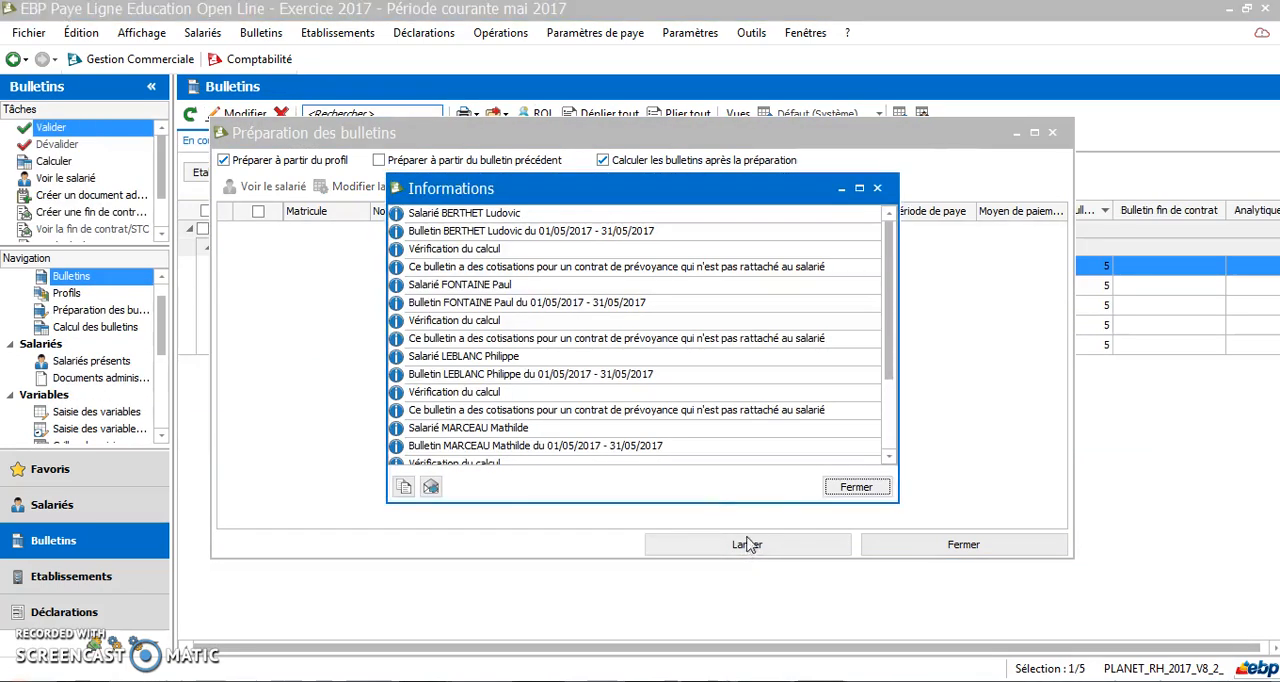
left_click(856, 487)
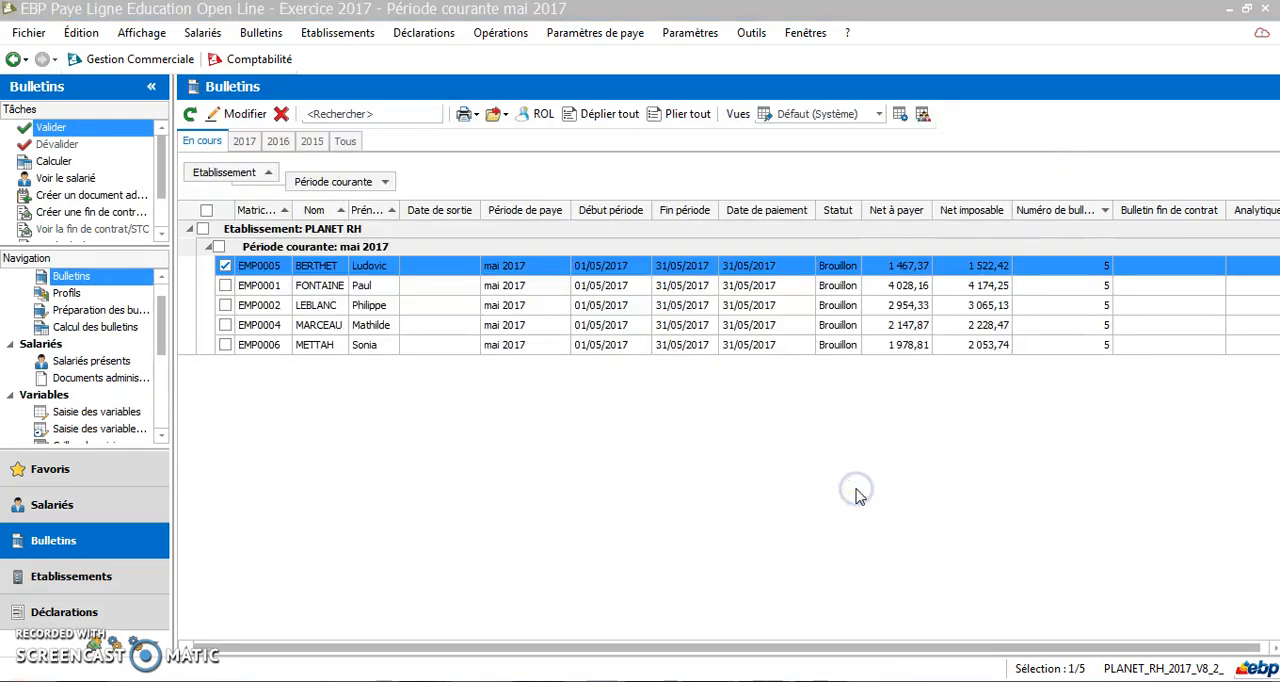
Validate all draft May 2017 payslips, continuing without duplicates for each employee, and display the 2017 payslips
left_click(543, 269)
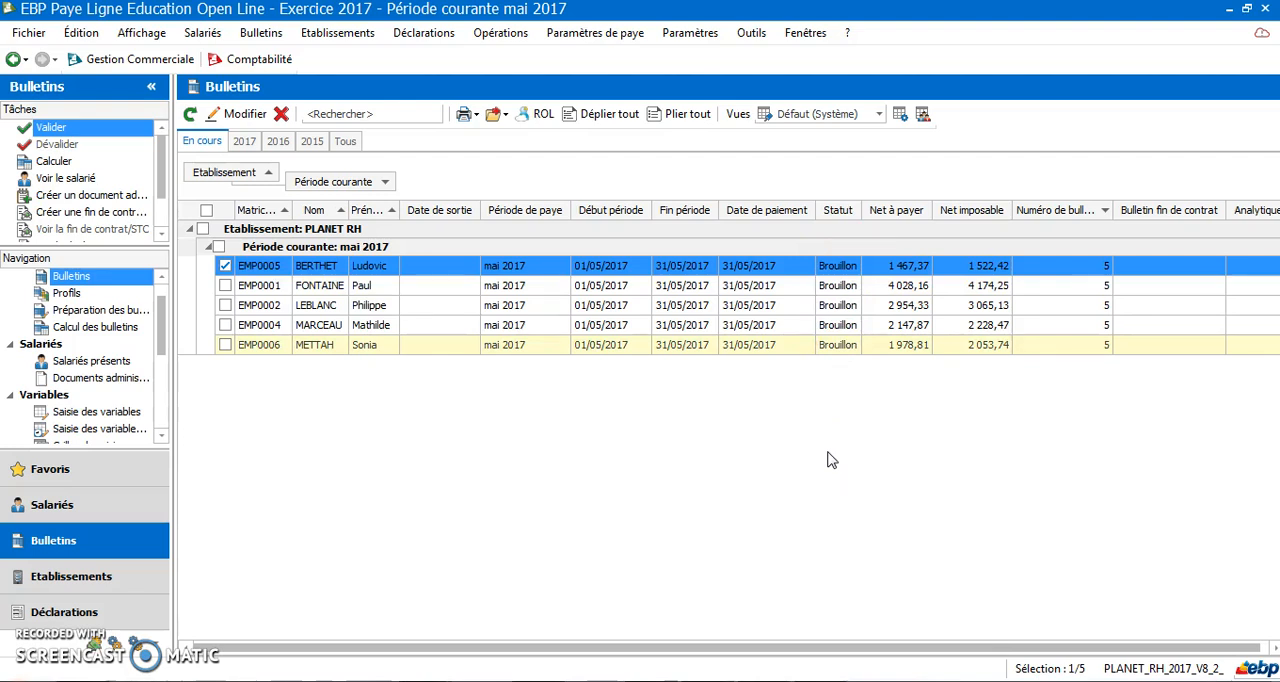
left_click(641, 432)
left_click(221, 249)
left_click(220, 247)
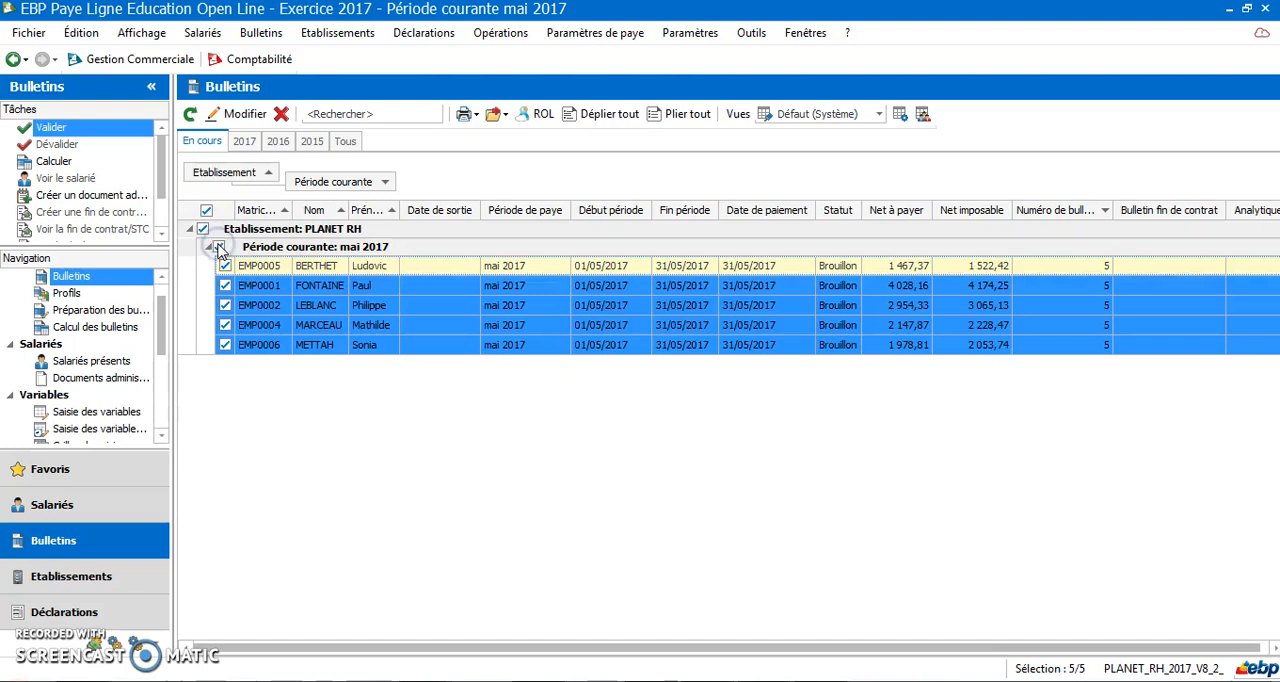
left_click(98, 128)
left_click(98, 128)
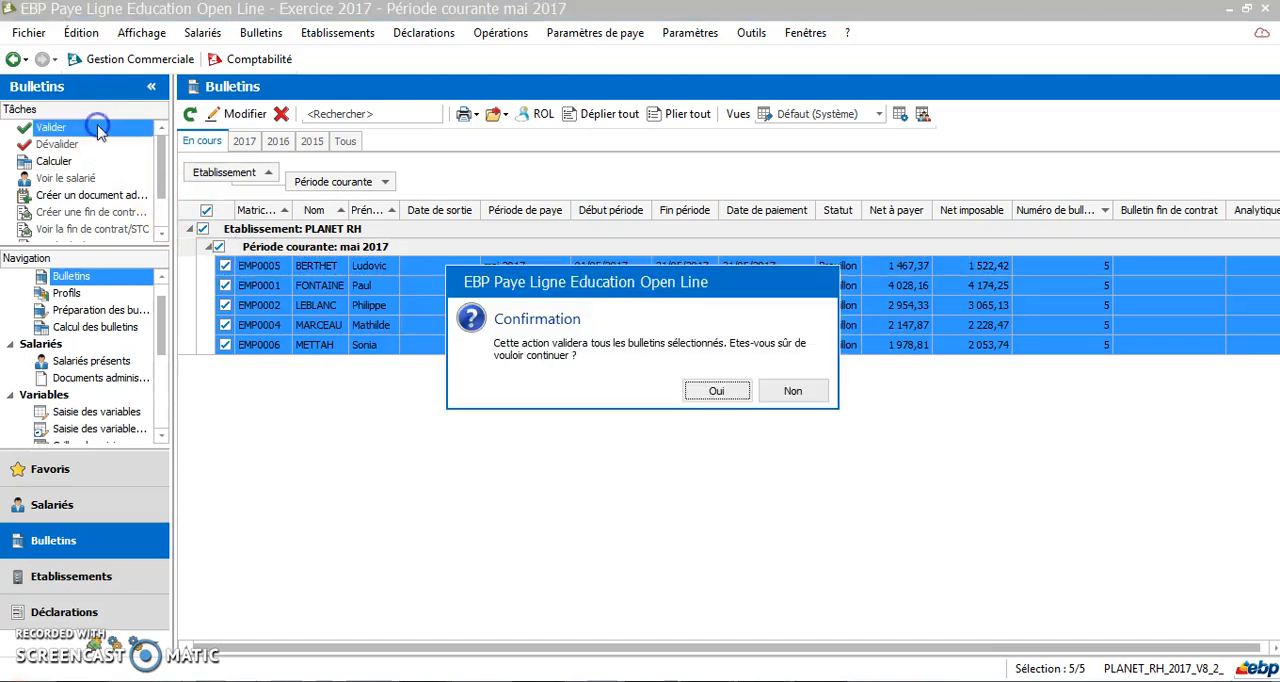
left_click(726, 392)
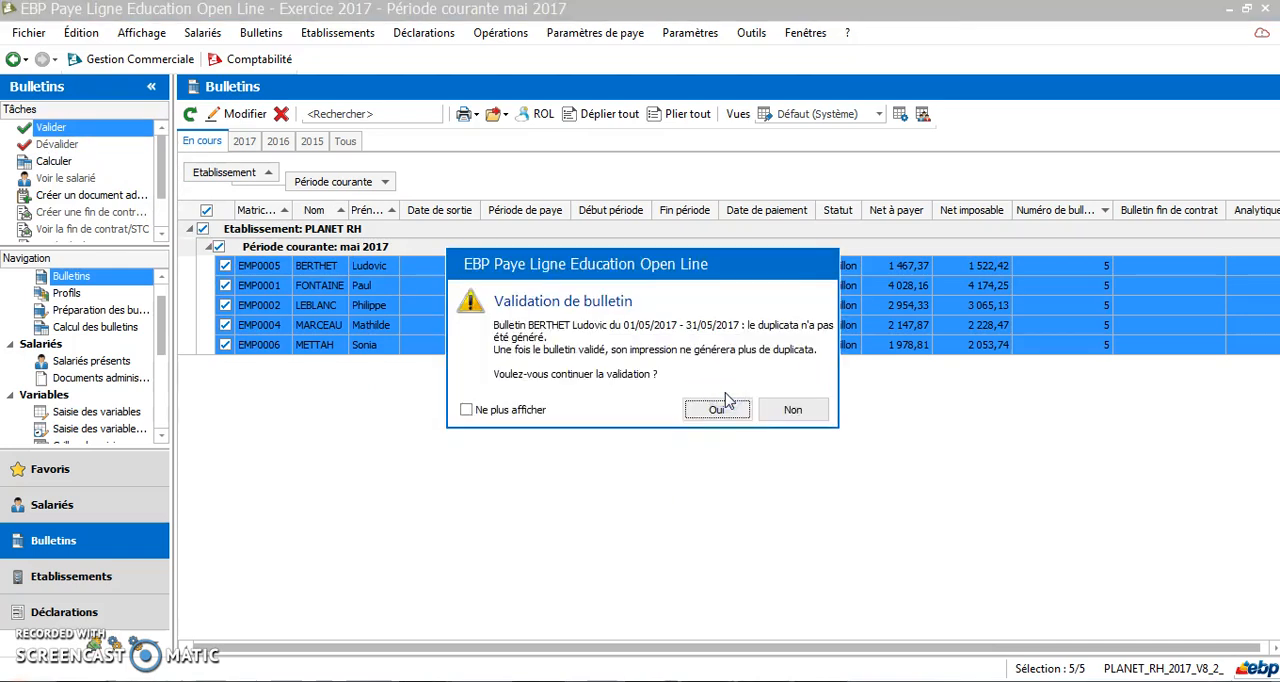
left_click(711, 411)
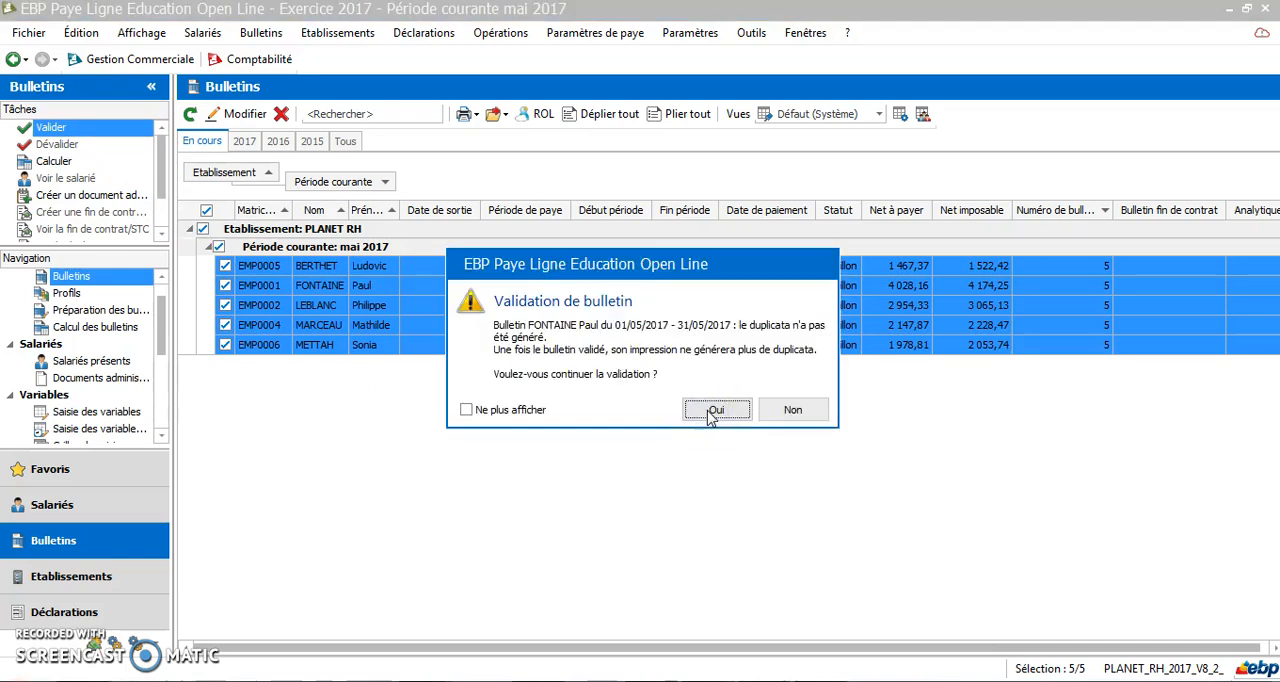
left_click(711, 411)
left_click(711, 411)
left_click(711, 411)
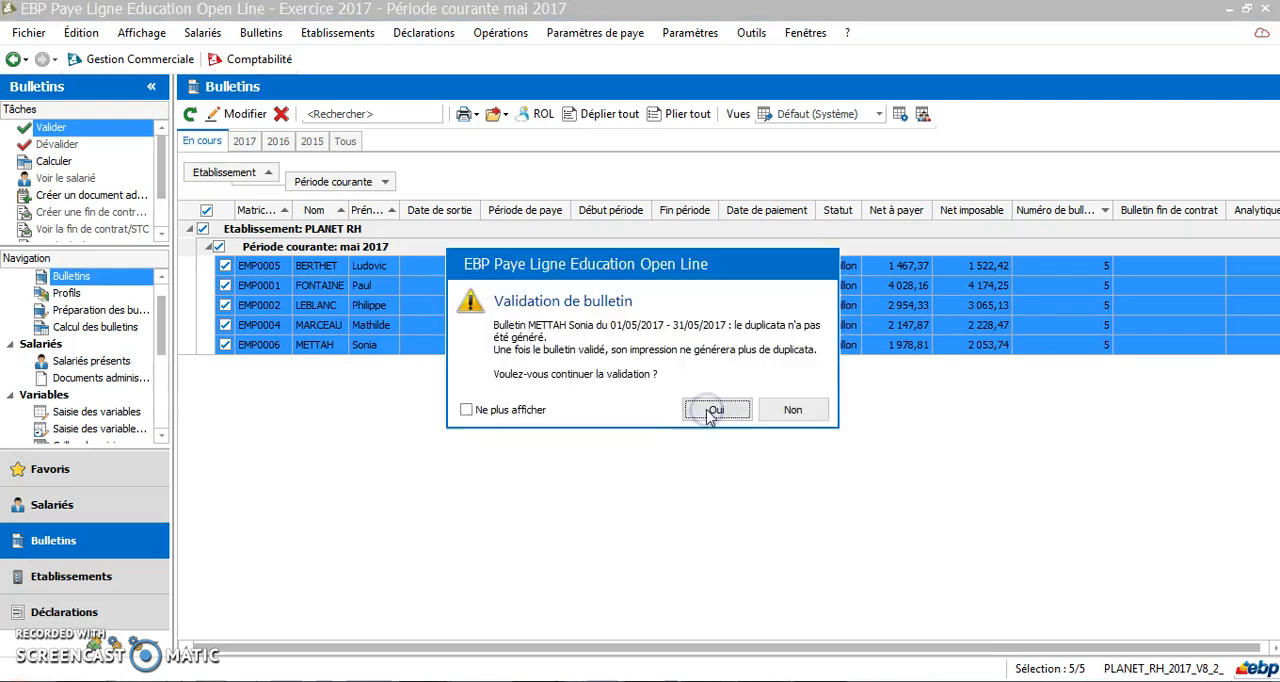
left_click(711, 411)
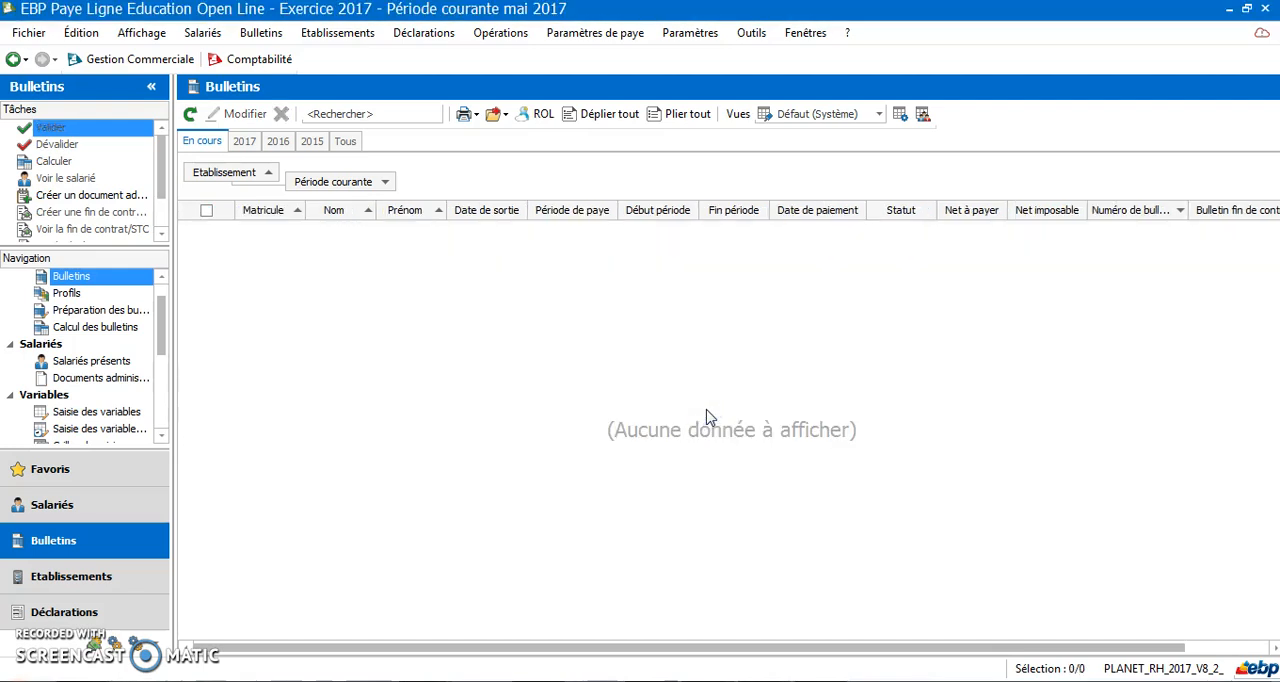
left_click(246, 142)
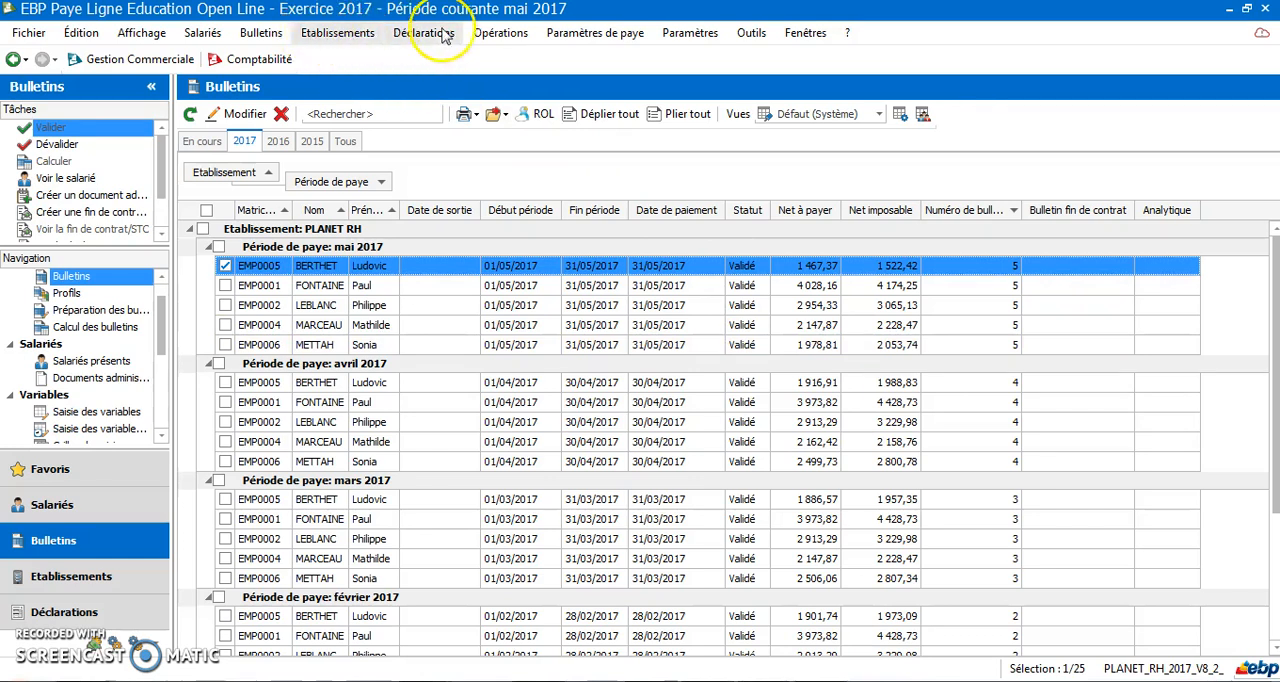
Transfer the May 2017 salaries of all payslips to accounting with the accounting transfer assistant
left_click(500, 33)
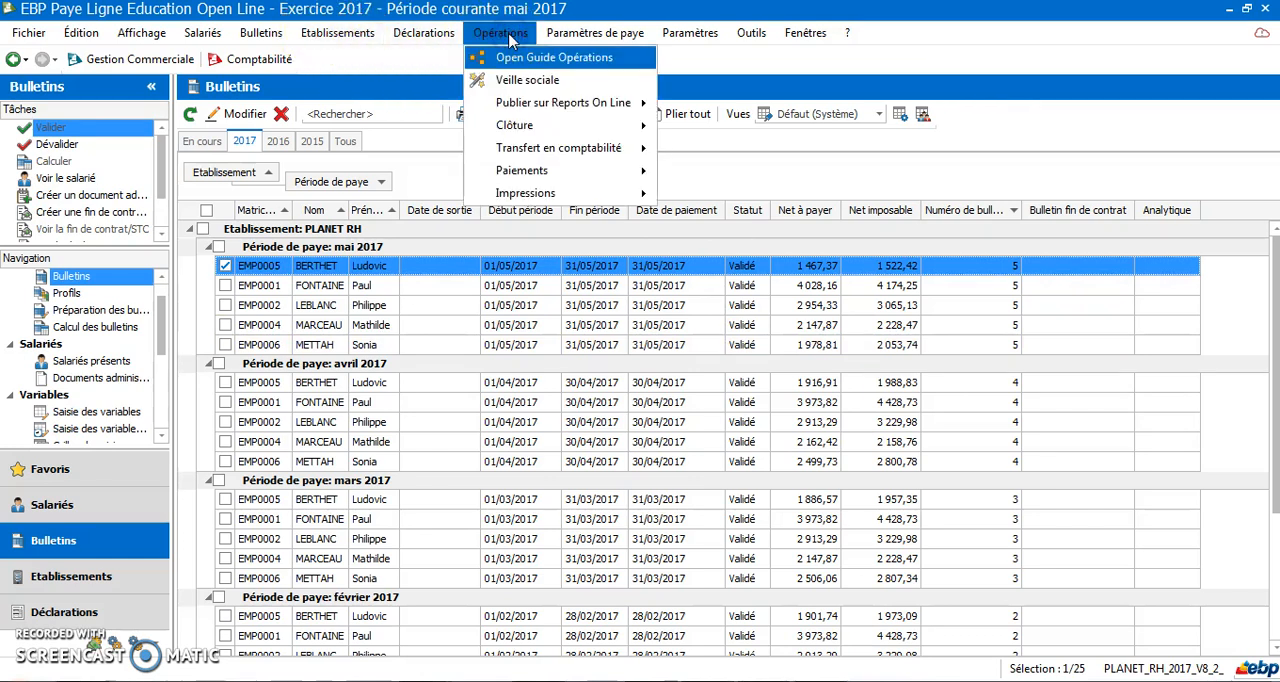
left_click(527, 150)
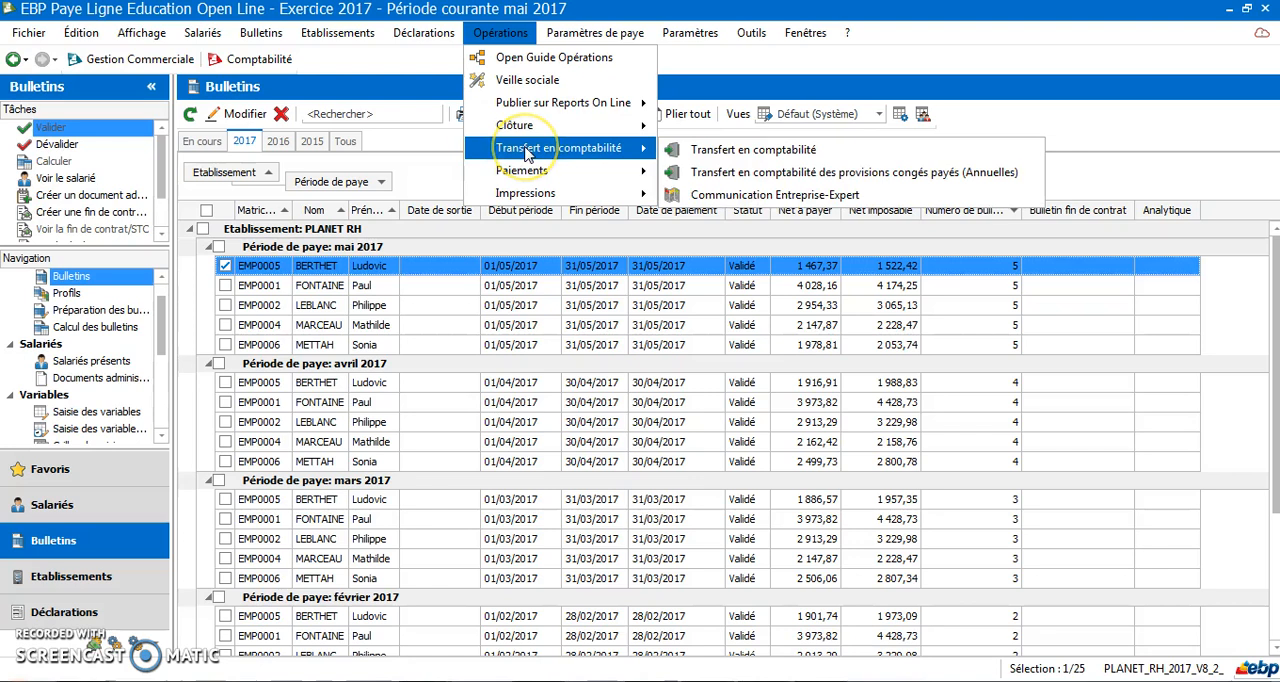
left_click(750, 150)
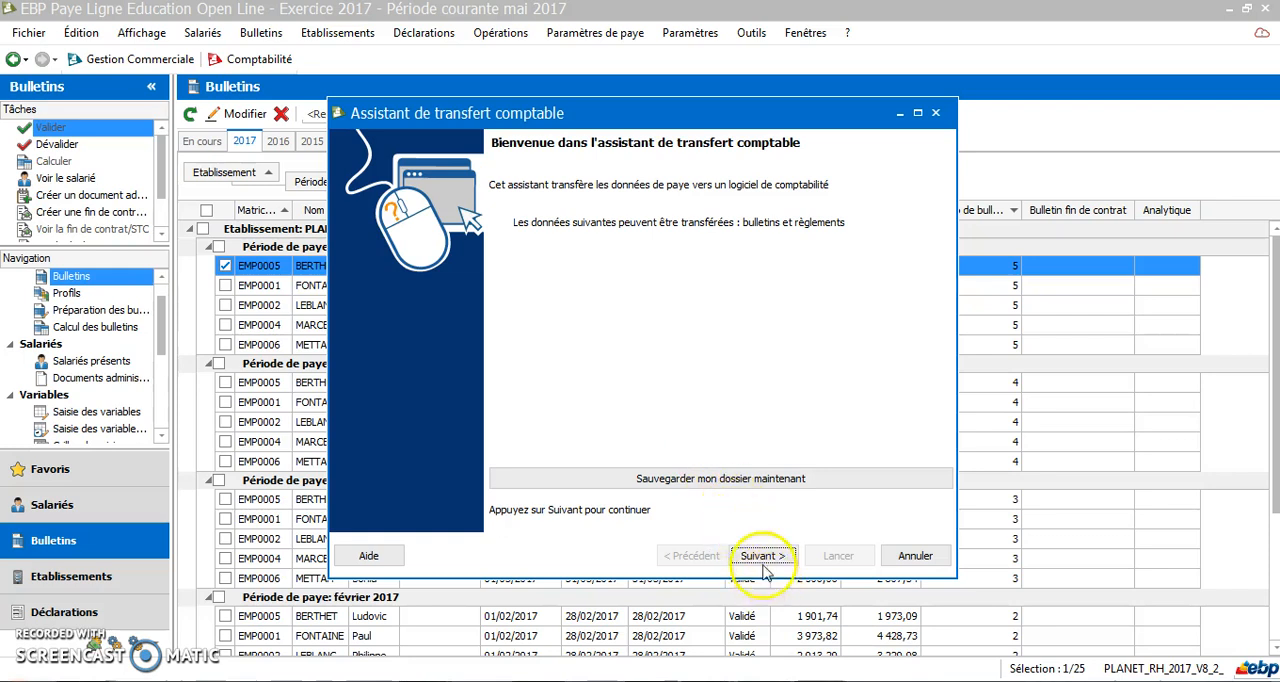
left_click(752, 557)
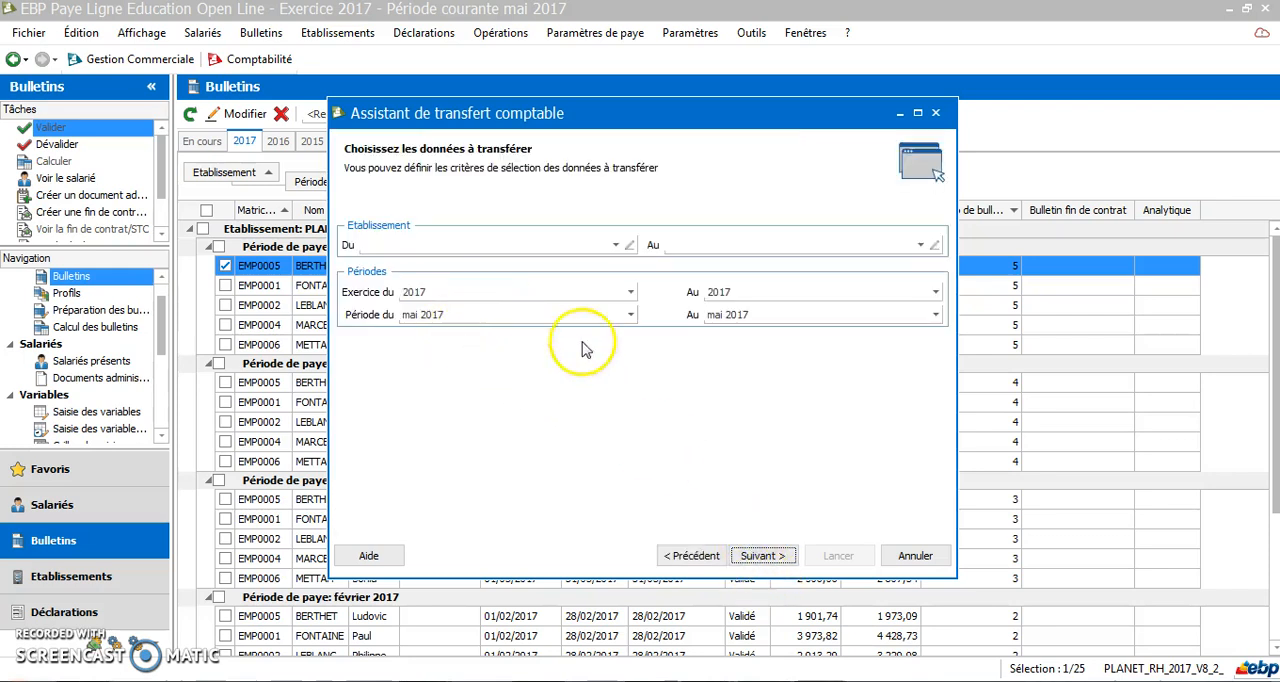
left_click(762, 557)
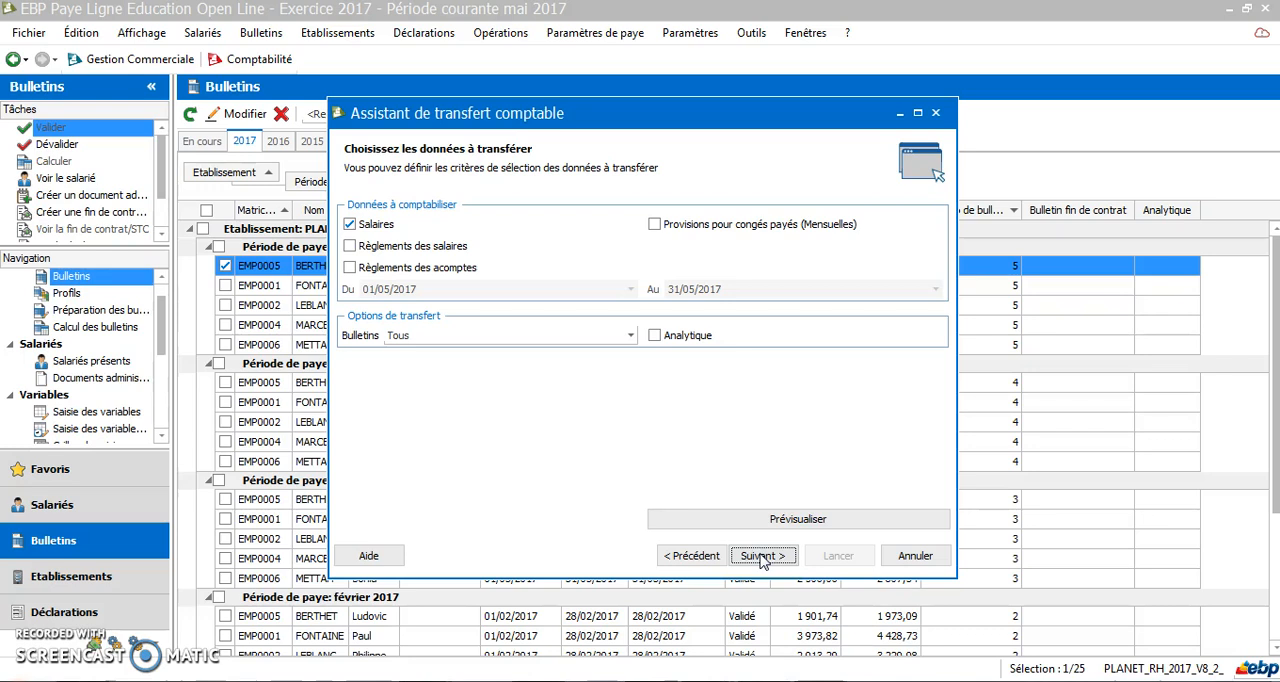
left_click(762, 557)
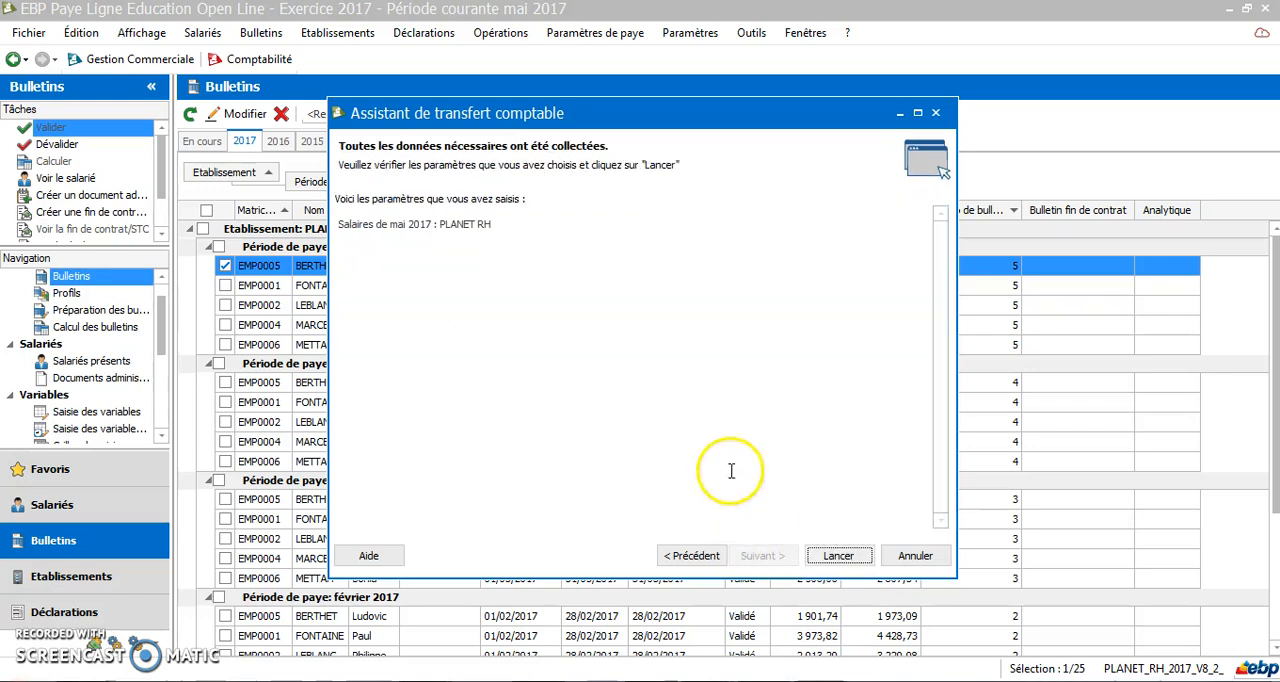
left_click(839, 557)
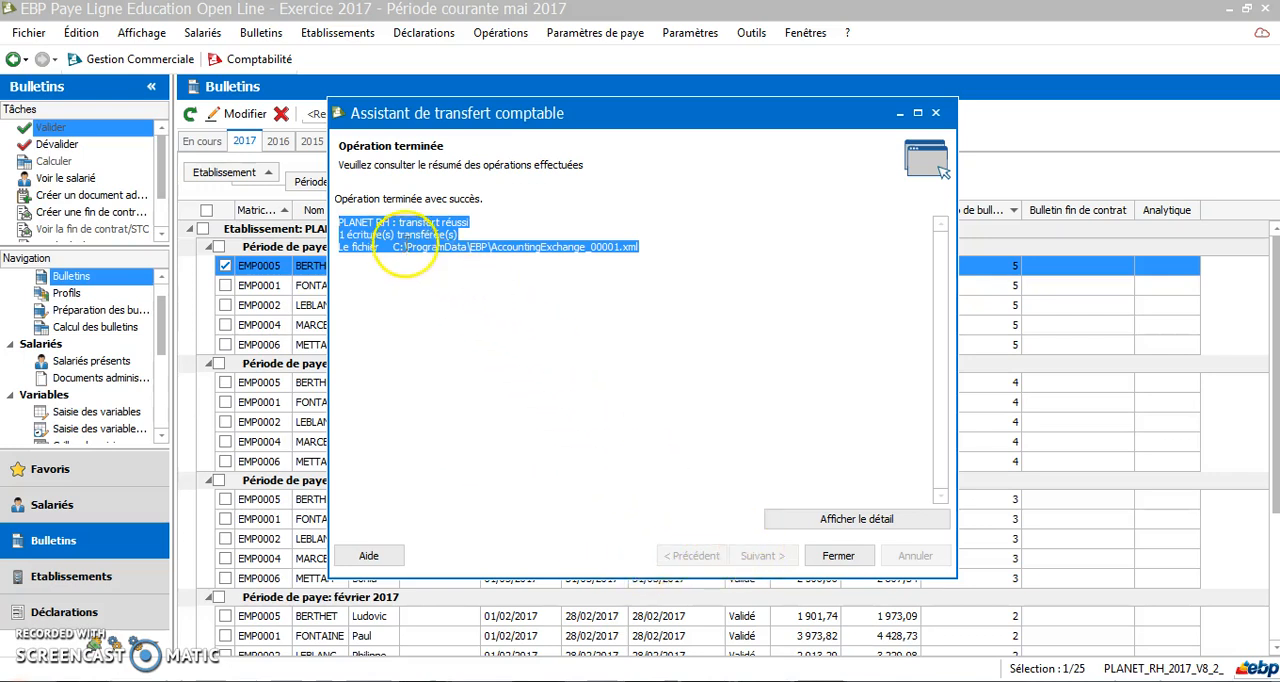
left_click(830, 558)
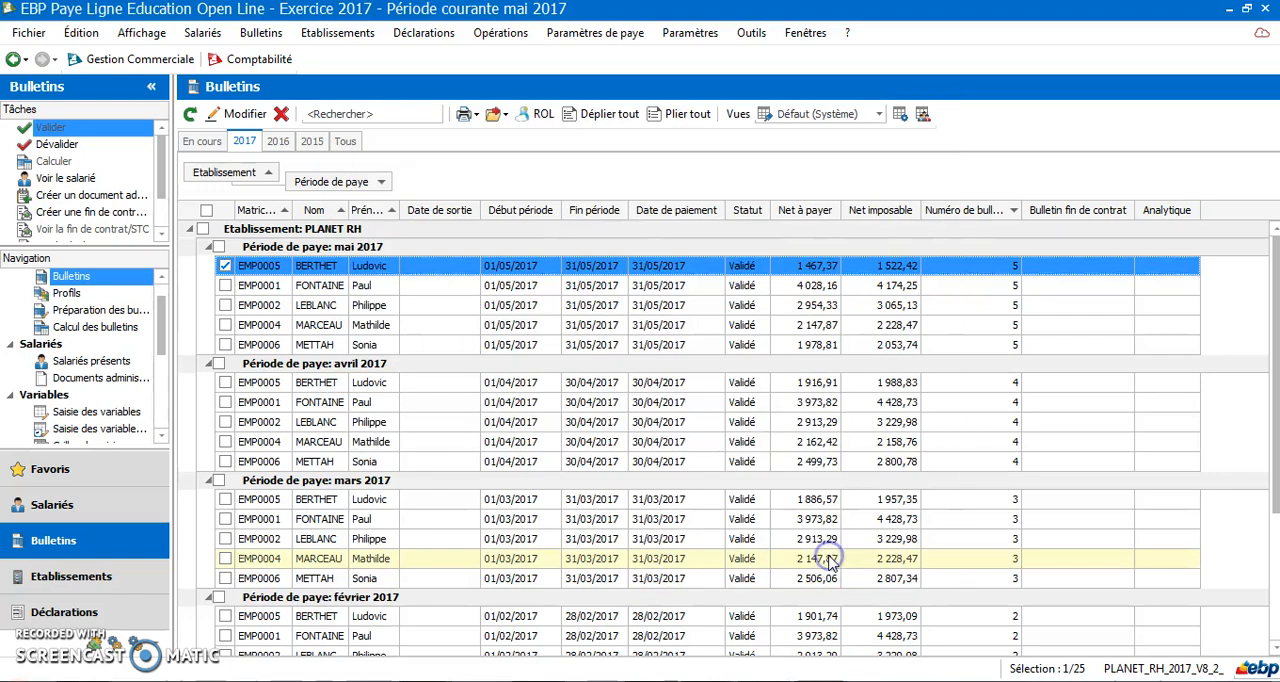
Switch to EBP Compta and import the accounting transfer manually from the folder C:\ProgramData\EBP\
left_click(259, 60)
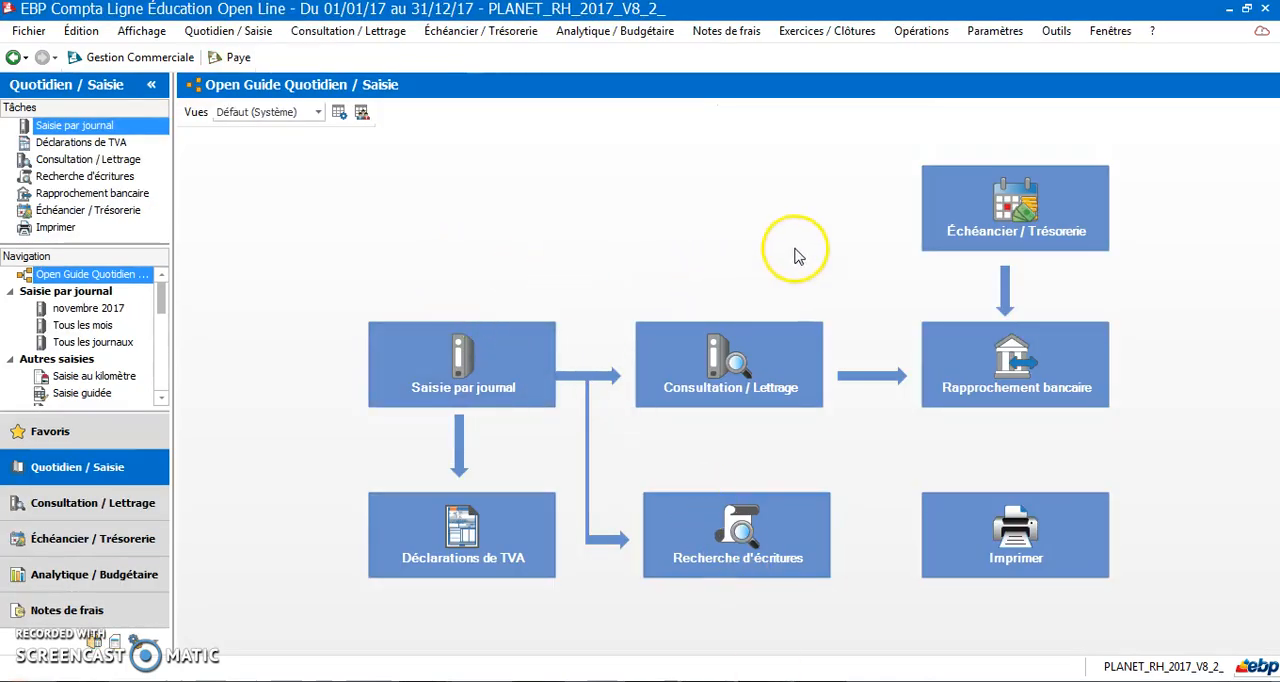
left_click(908, 38)
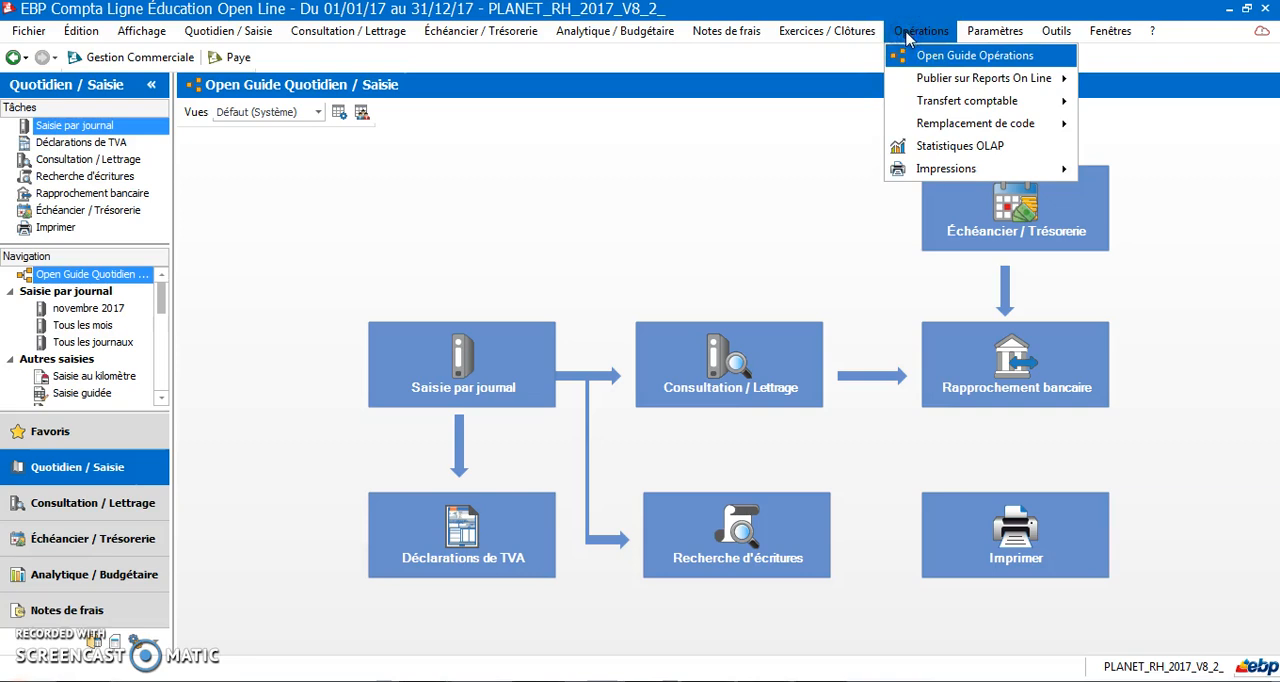
left_click(925, 104)
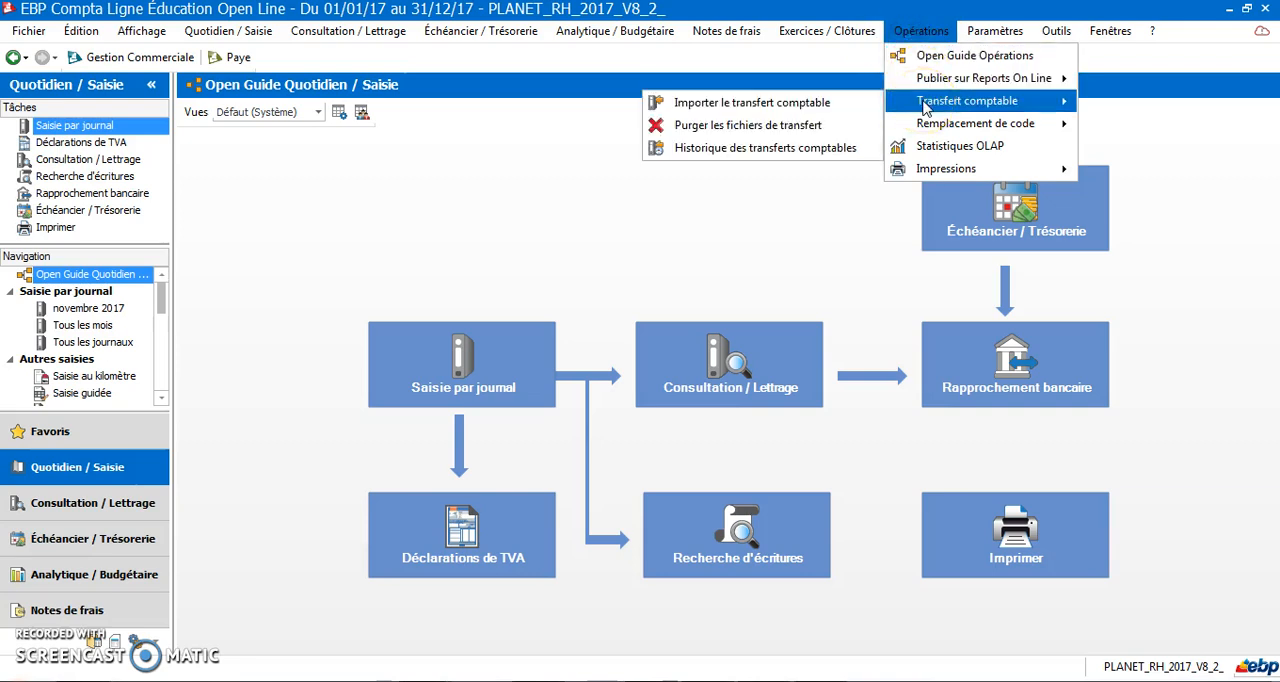
left_click(838, 106)
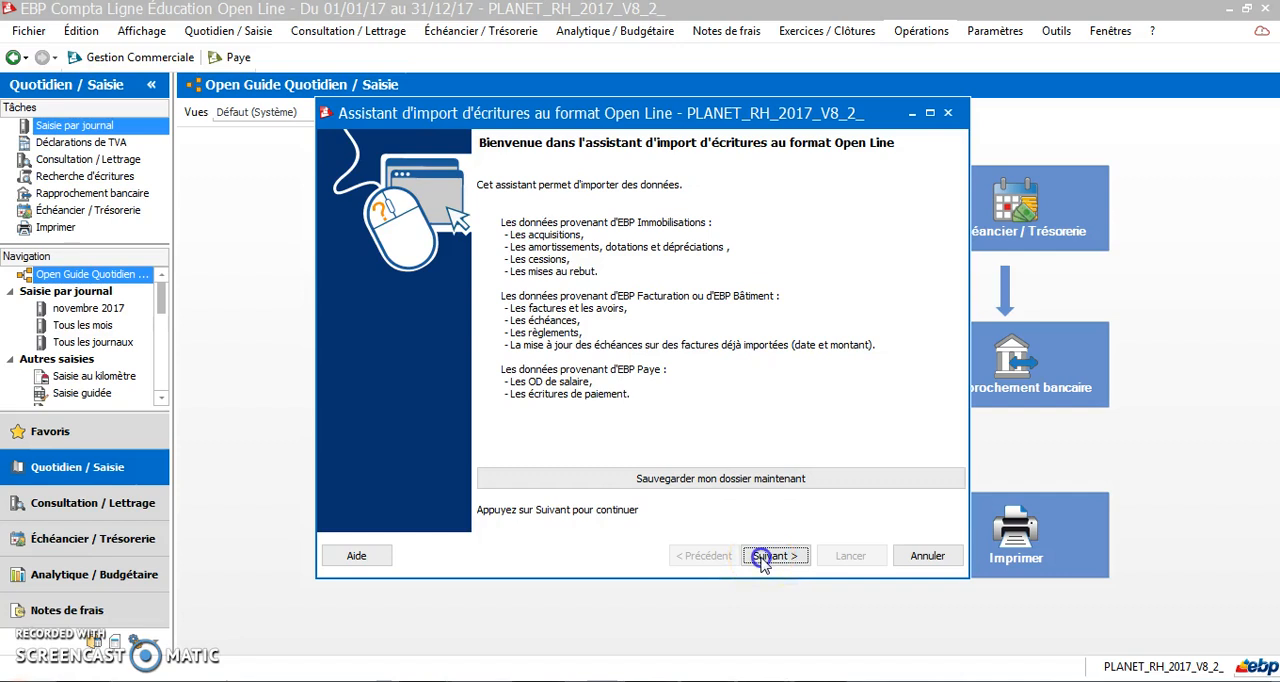
left_click(762, 558)
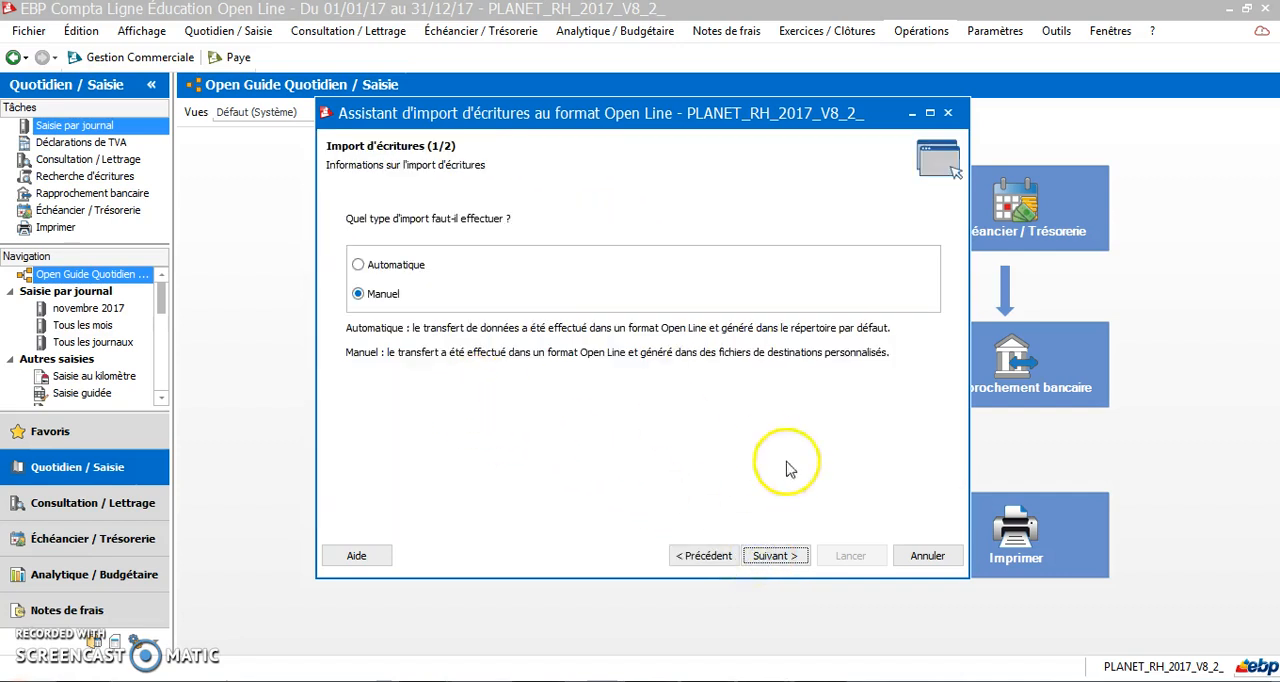
left_click(781, 558)
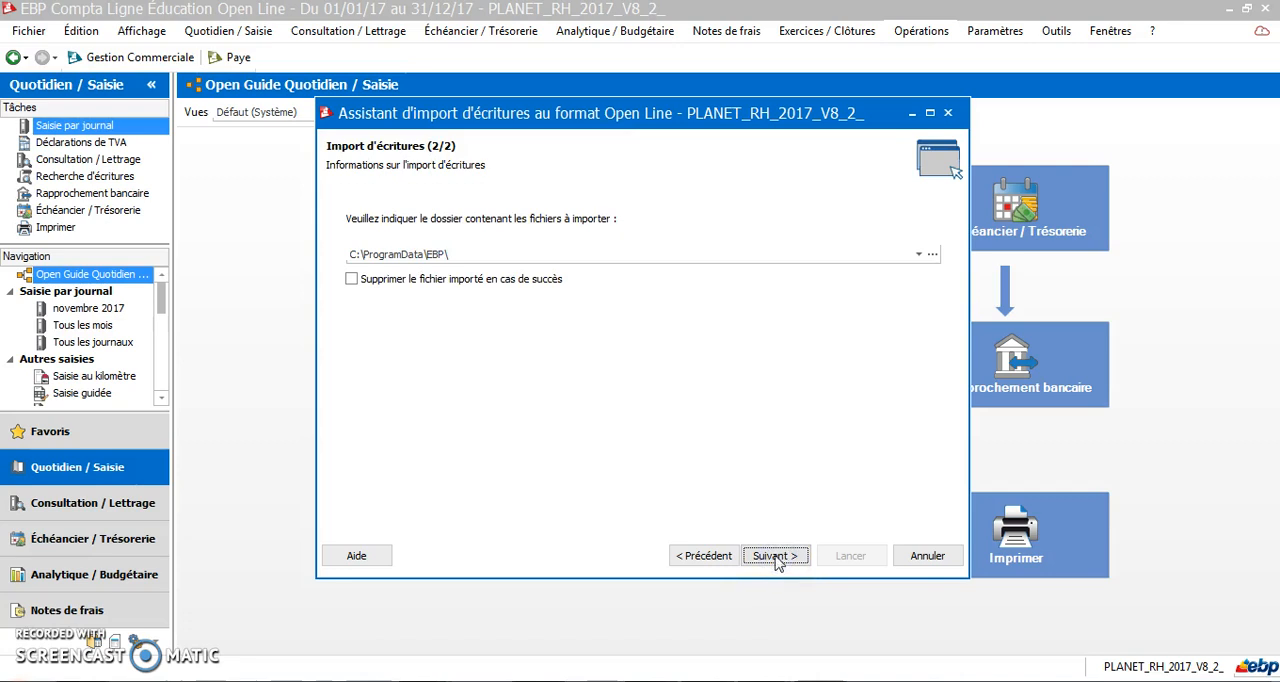
left_click(775, 557)
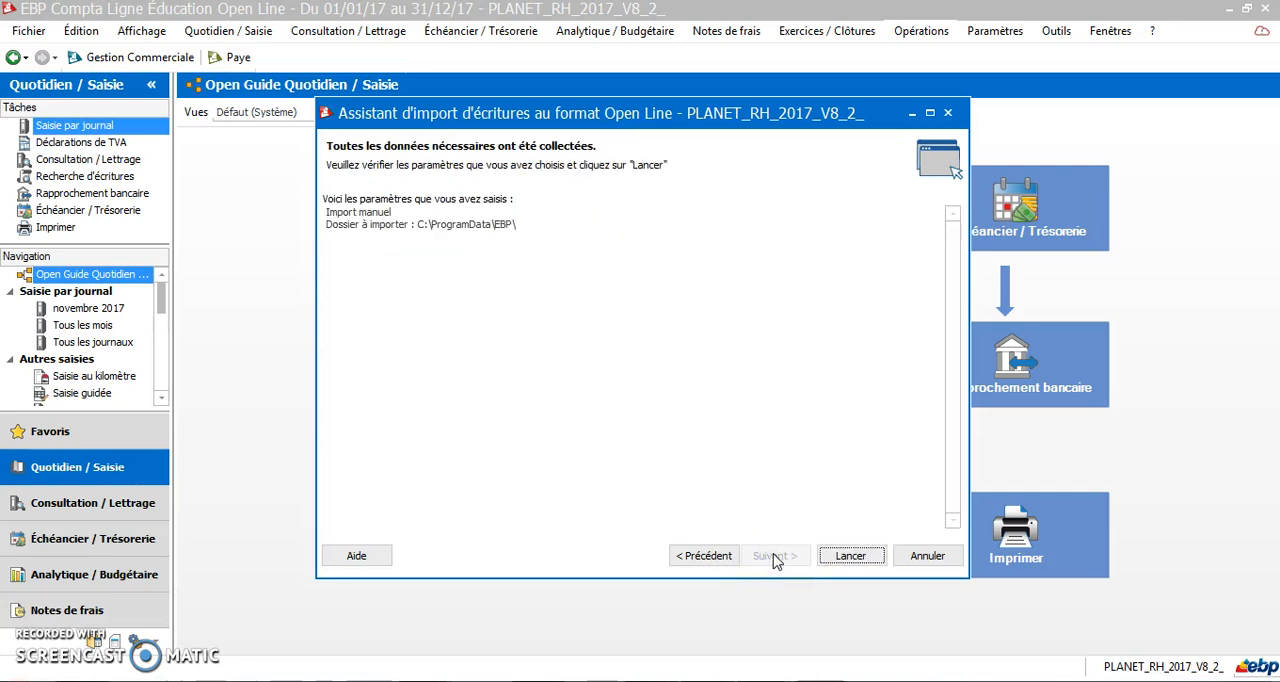
left_click(847, 557)
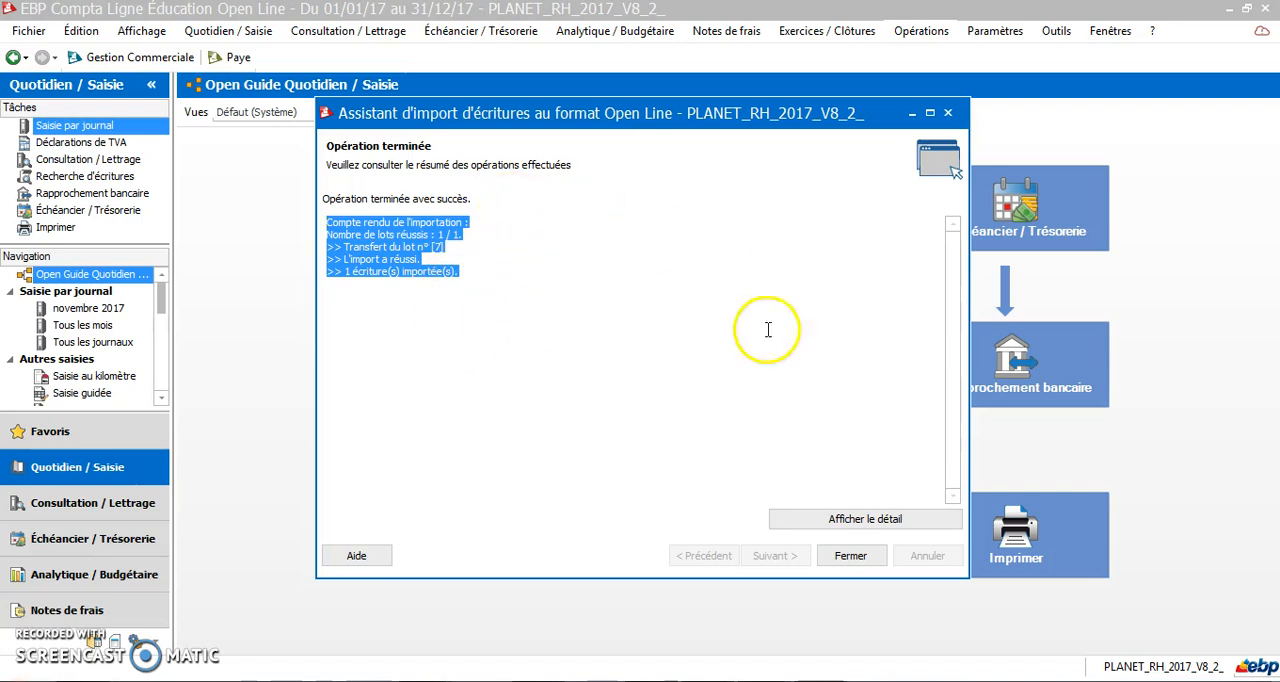
Close the import assistant and examine the May 2017 salary entries in the OD journal from the all-months list
left_click(848, 557)
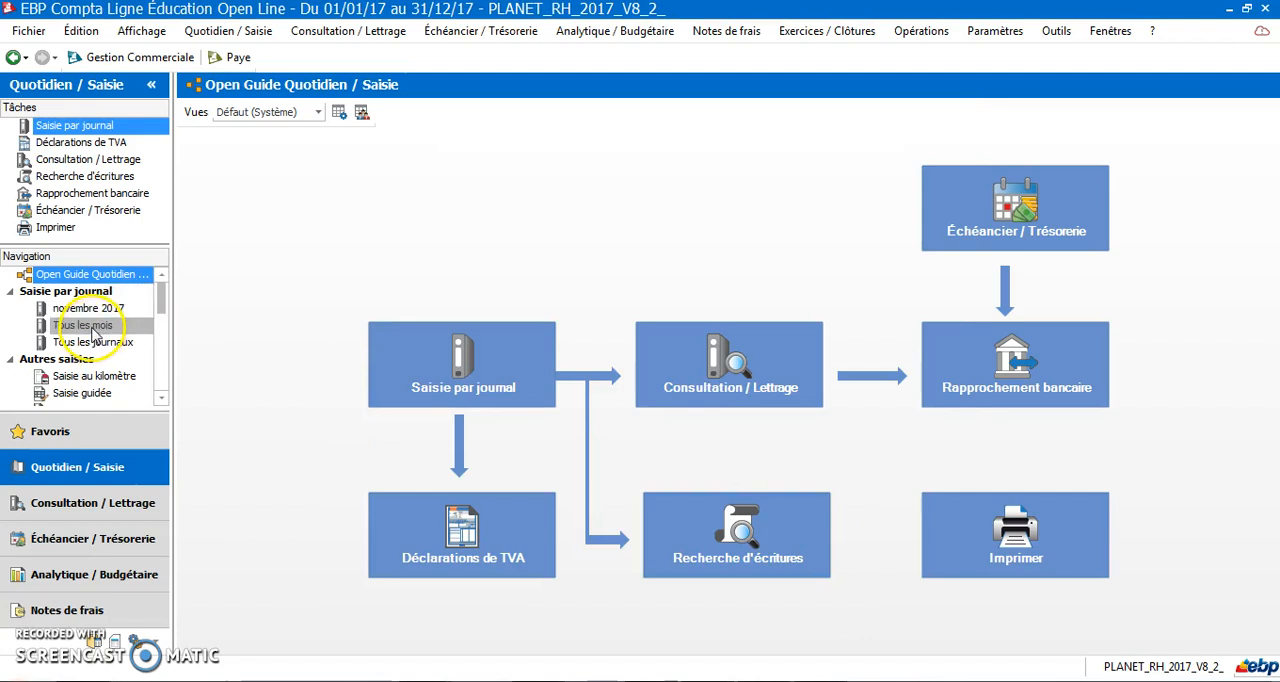
left_click(125, 328)
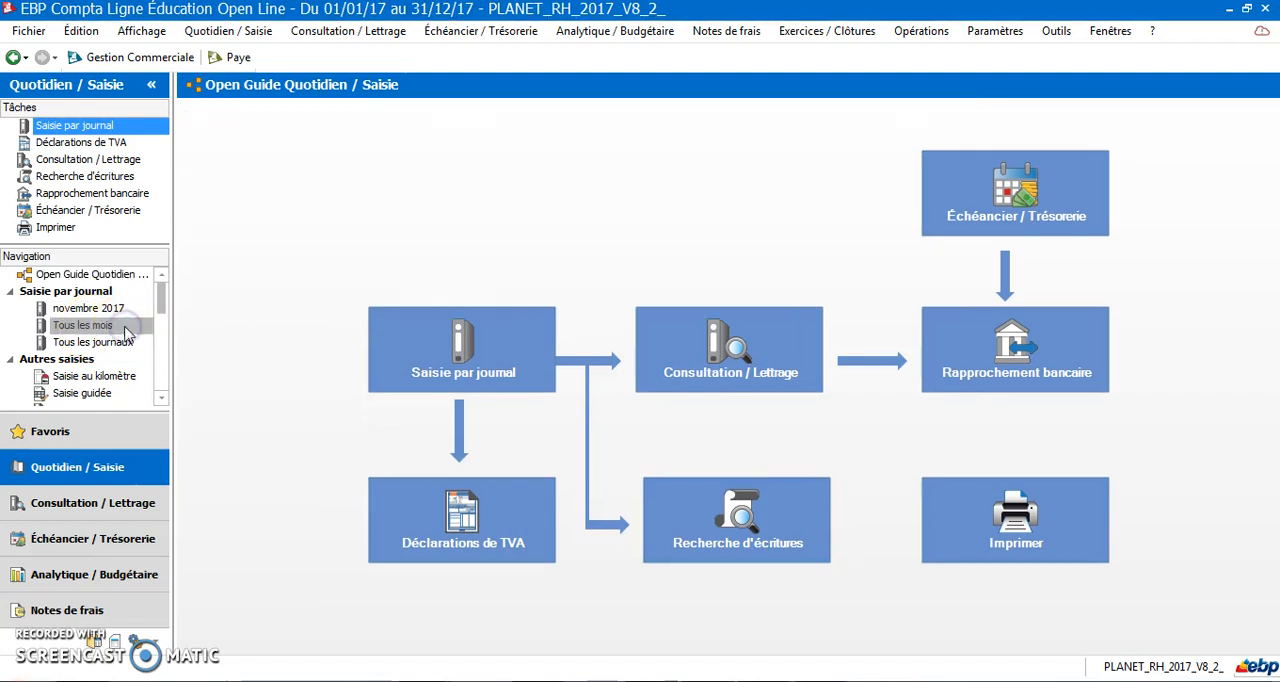
scroll(935, 430, "down", 3)
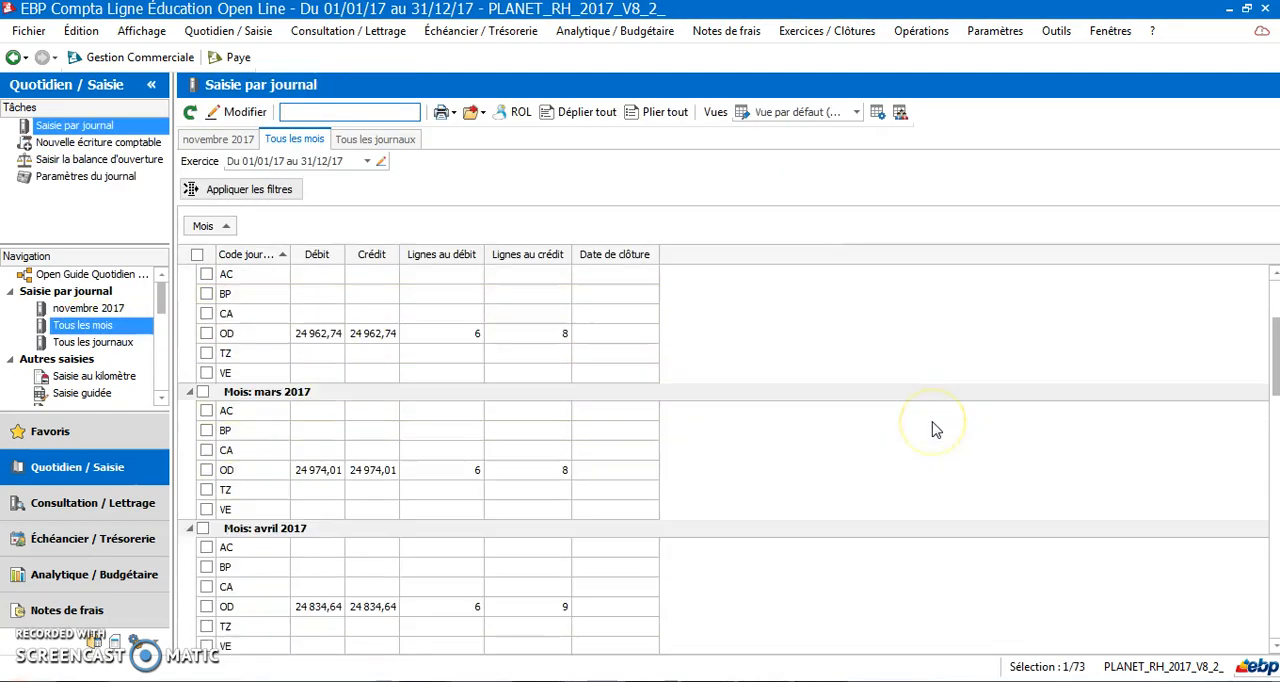
scroll(935, 430, "down", 5)
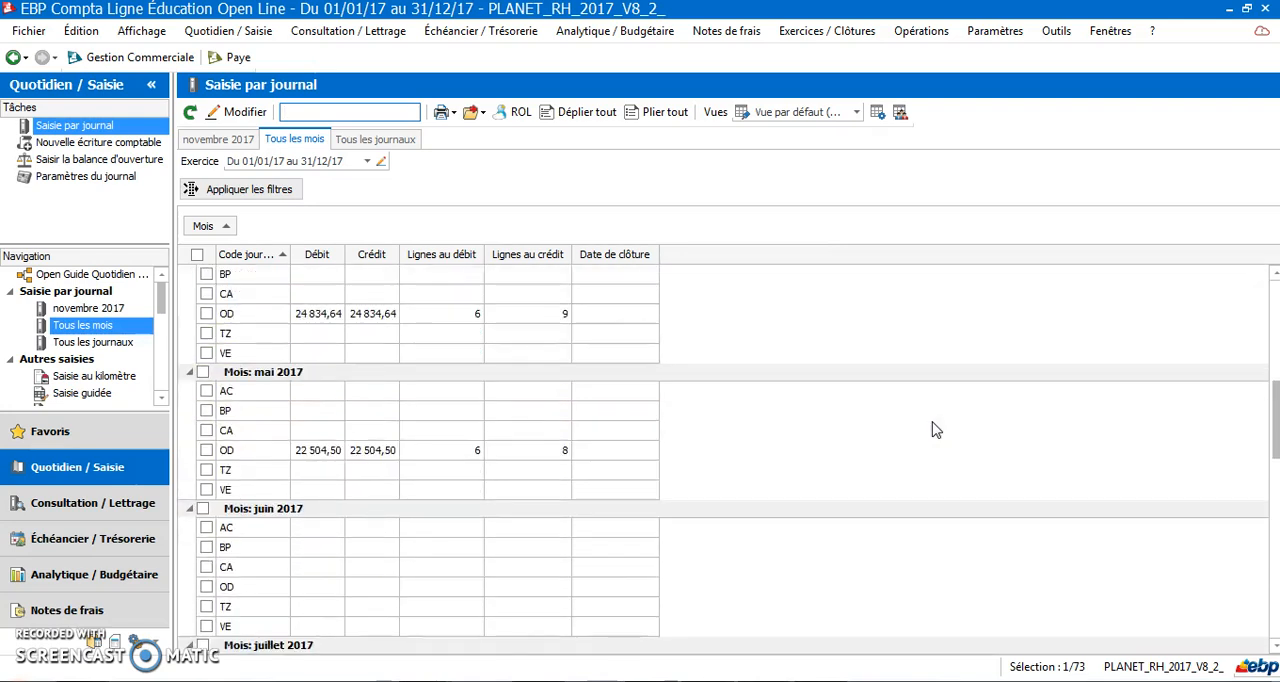
double_click(446, 452)
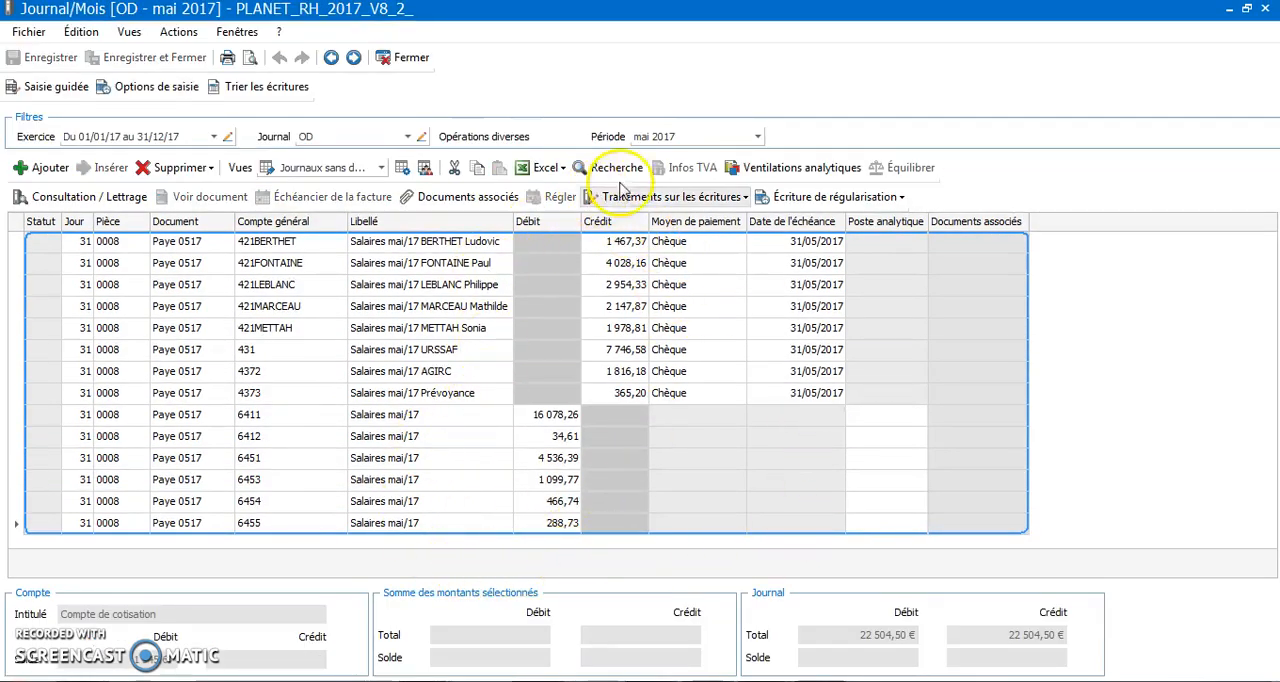
left_click(405, 57)
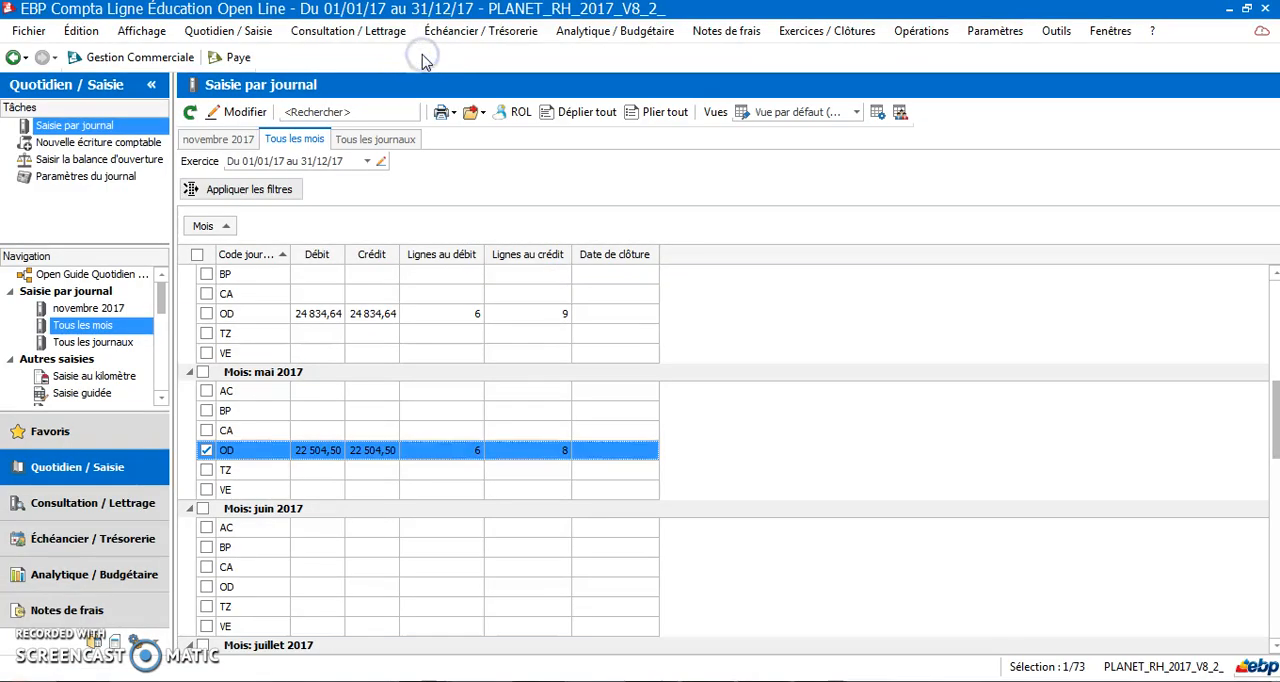
Purge the accounting transfer file Lot n° 7
left_click(928, 33)
mouse_move(905, 104)
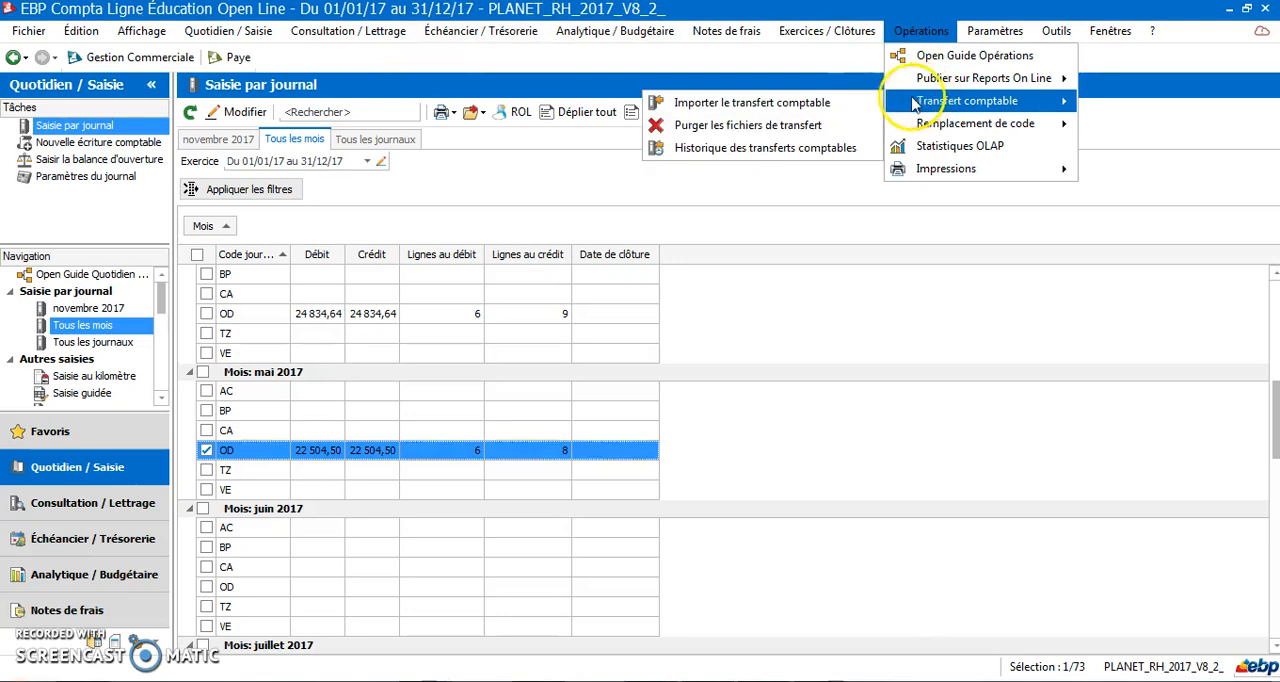
left_click(724, 126)
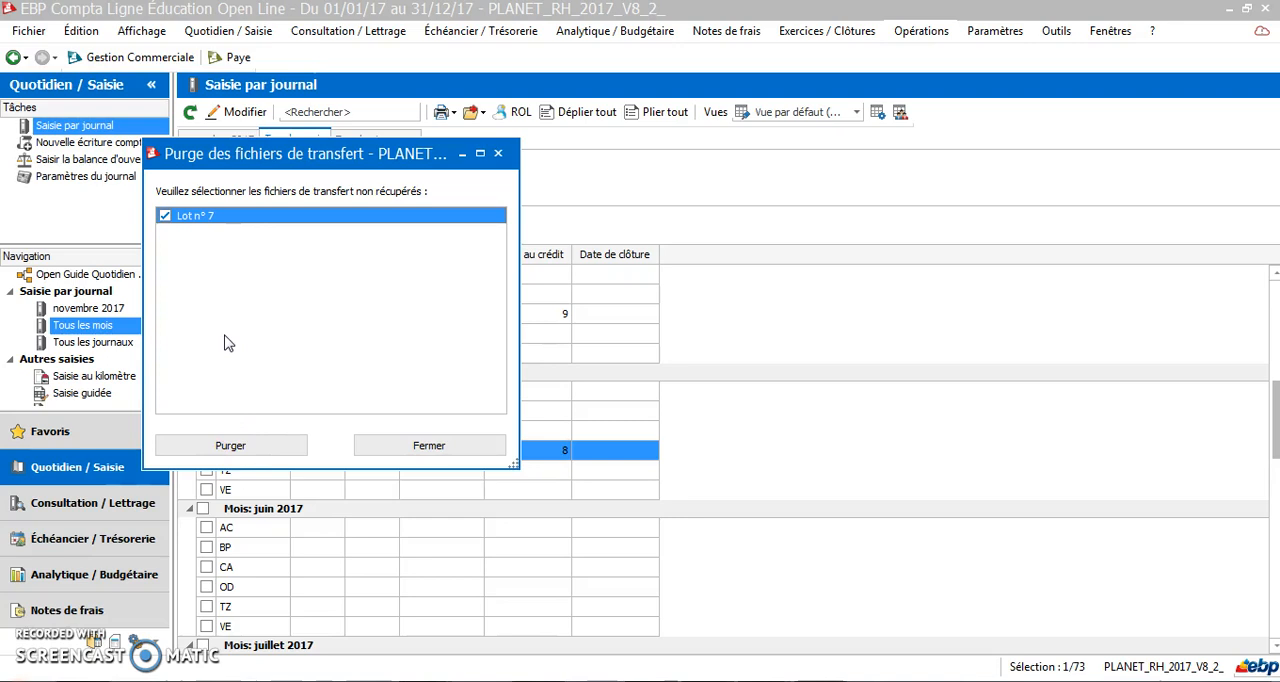
left_click(250, 445)
left_click(250, 445)
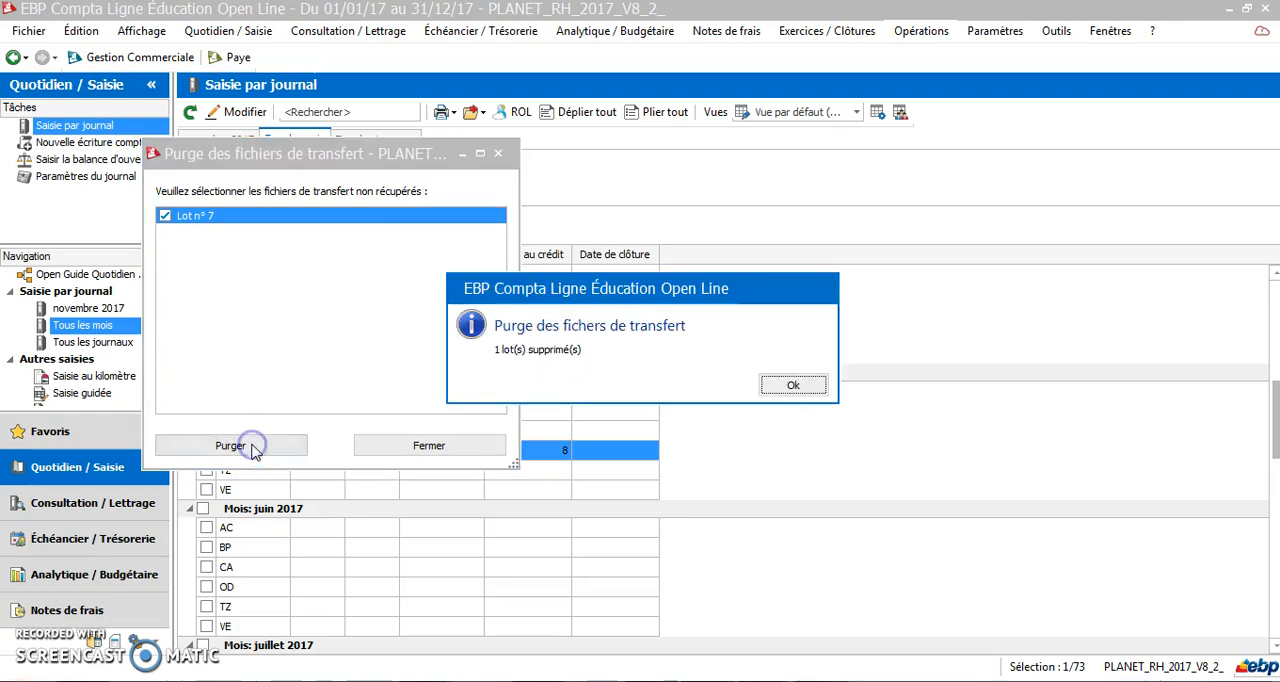
left_click(790, 386)
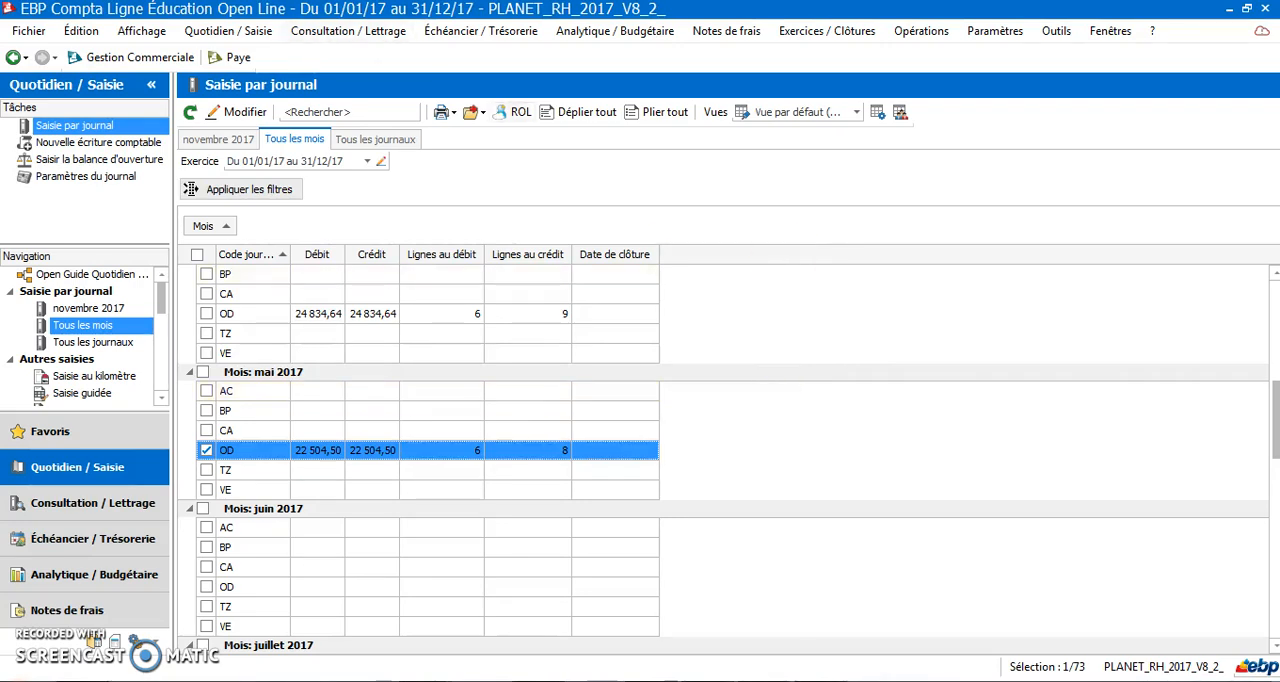
Switch to EBP Paye, run the periodic closing of May 2017 for PLANET RH without preparing the next period's payslips, and display all payslips
left_click(238, 58)
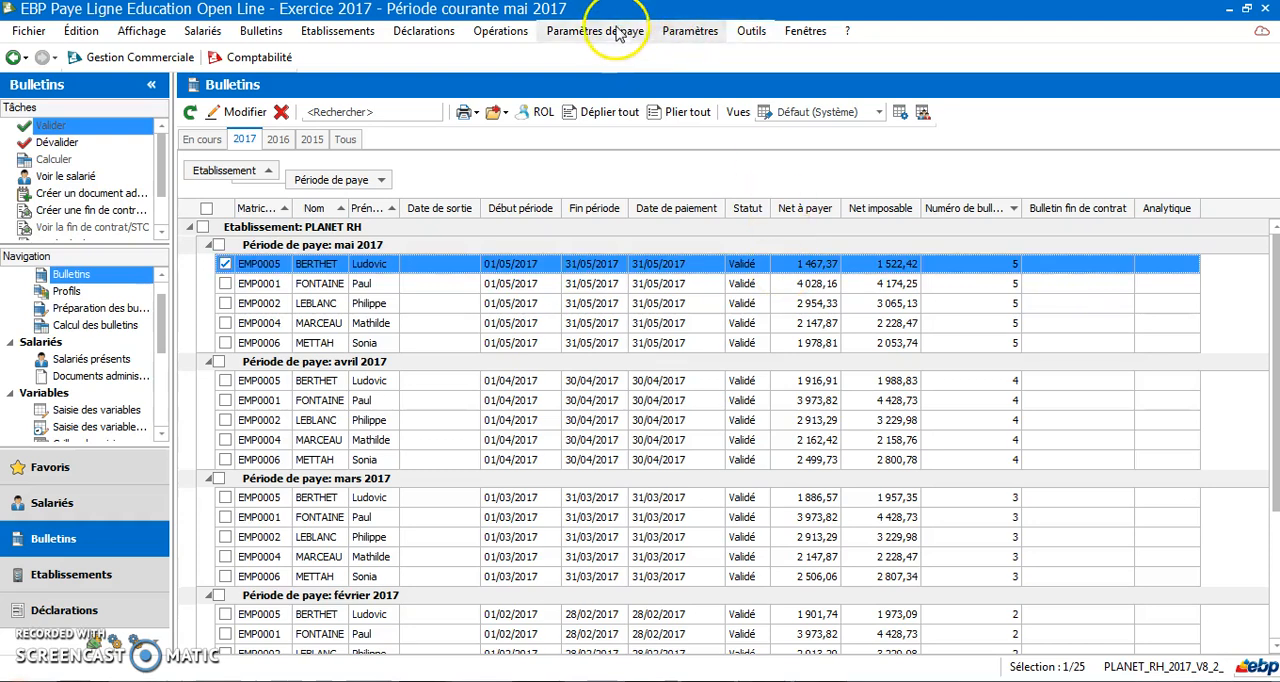
left_click(519, 33)
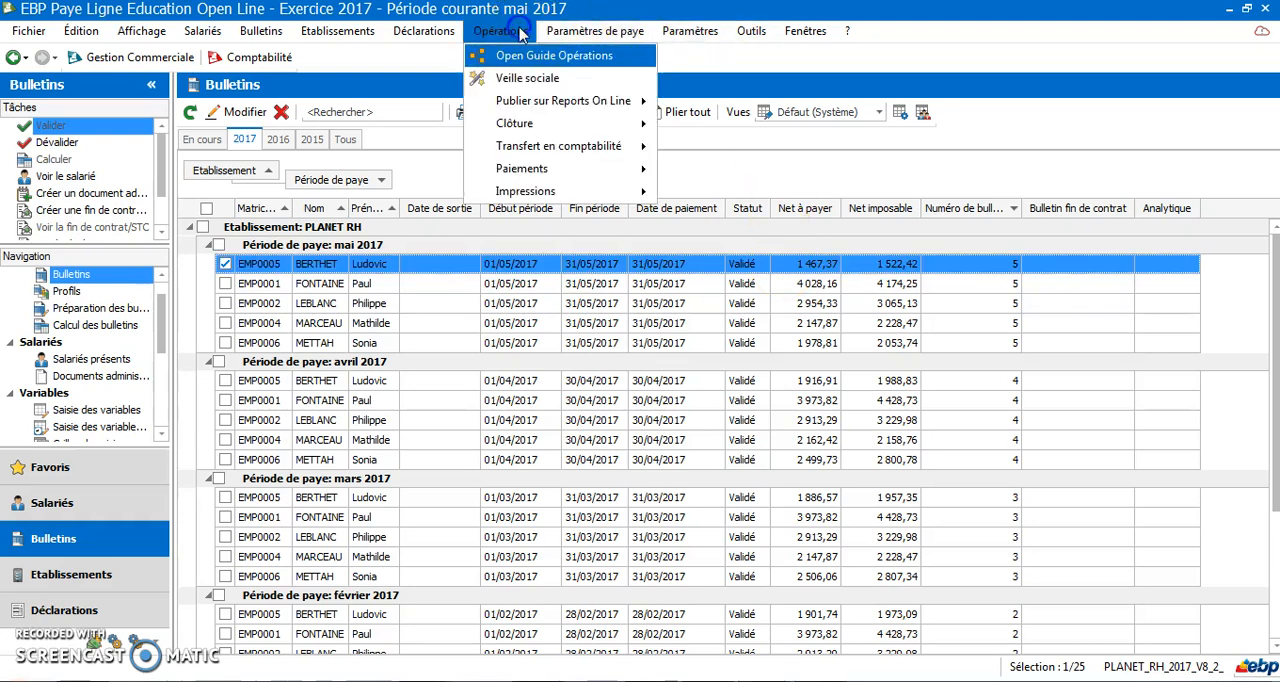
left_click(527, 130)
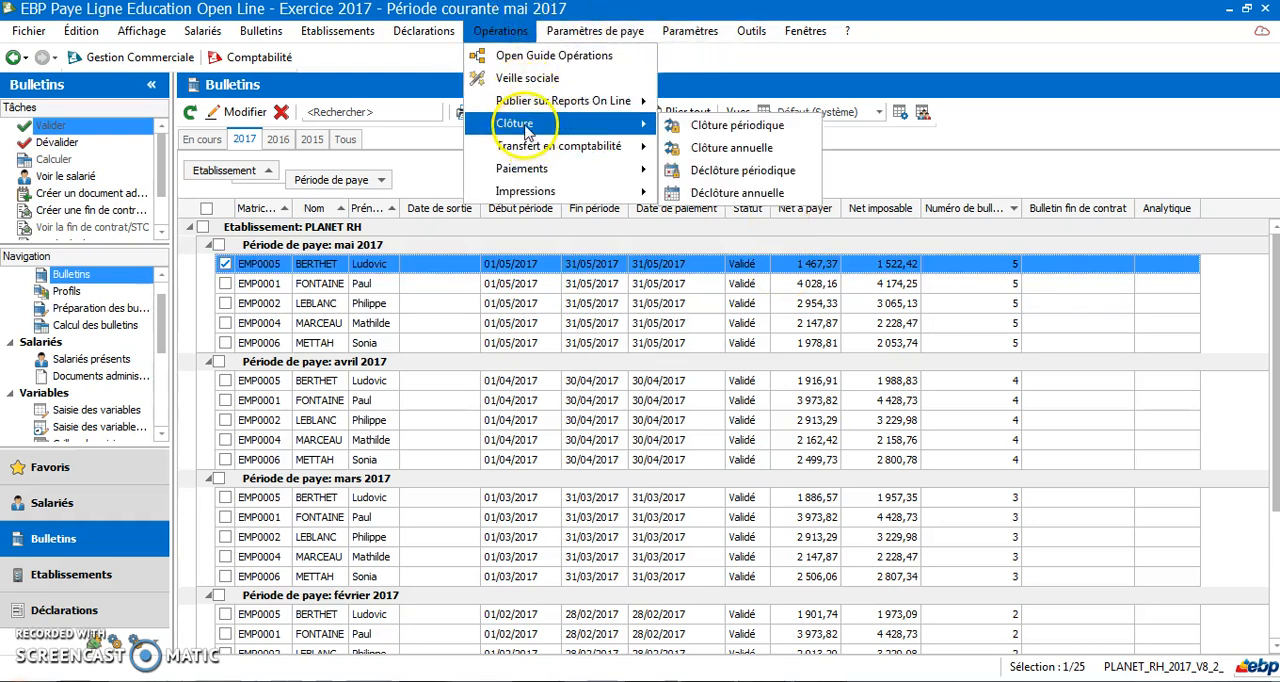
left_click(800, 131)
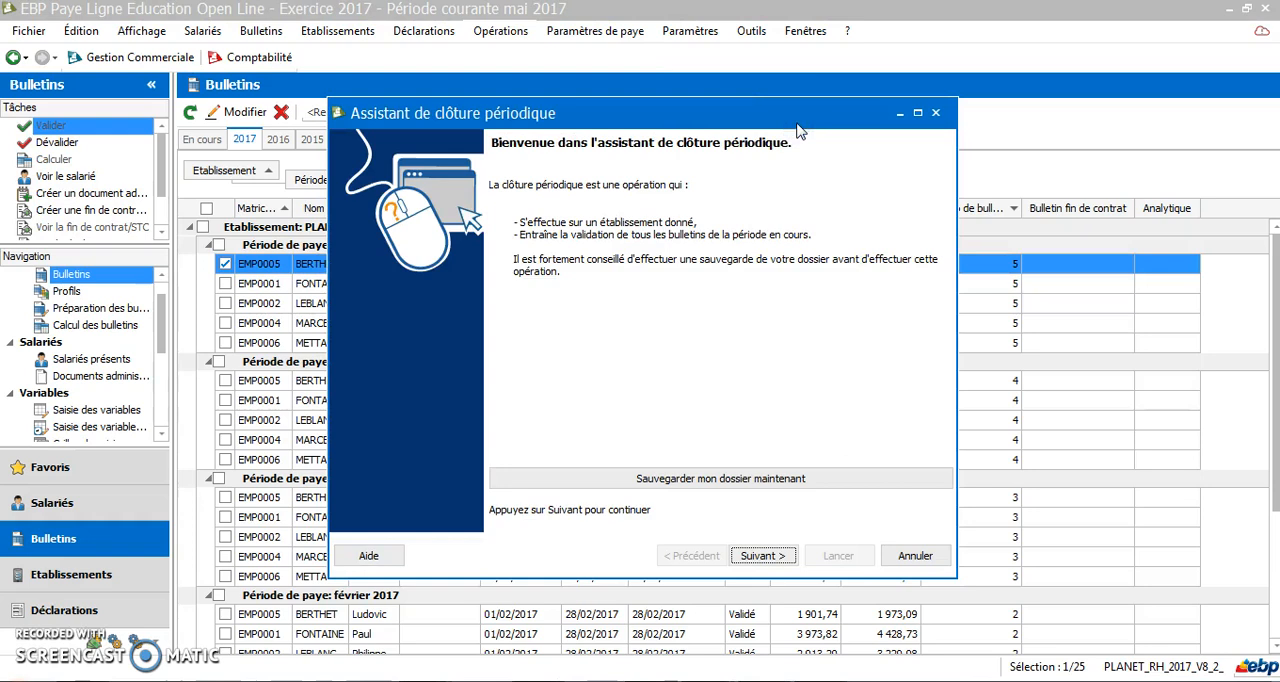
left_click(758, 557)
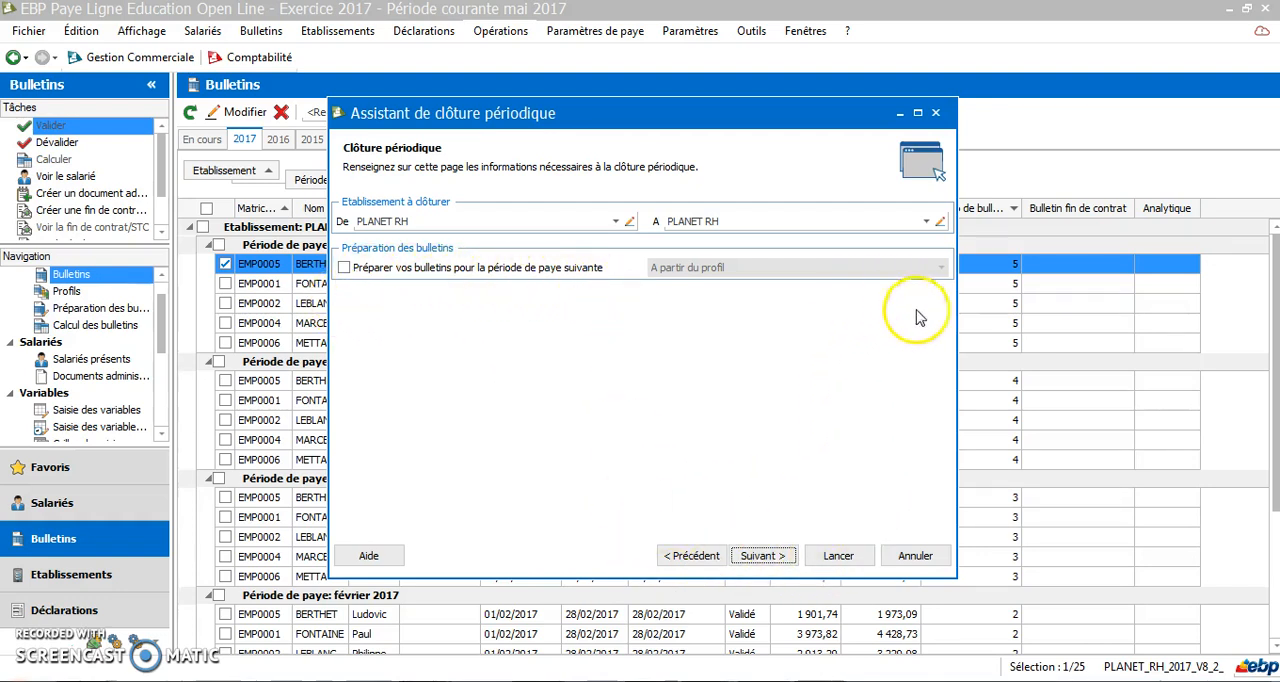
left_click(760, 556)
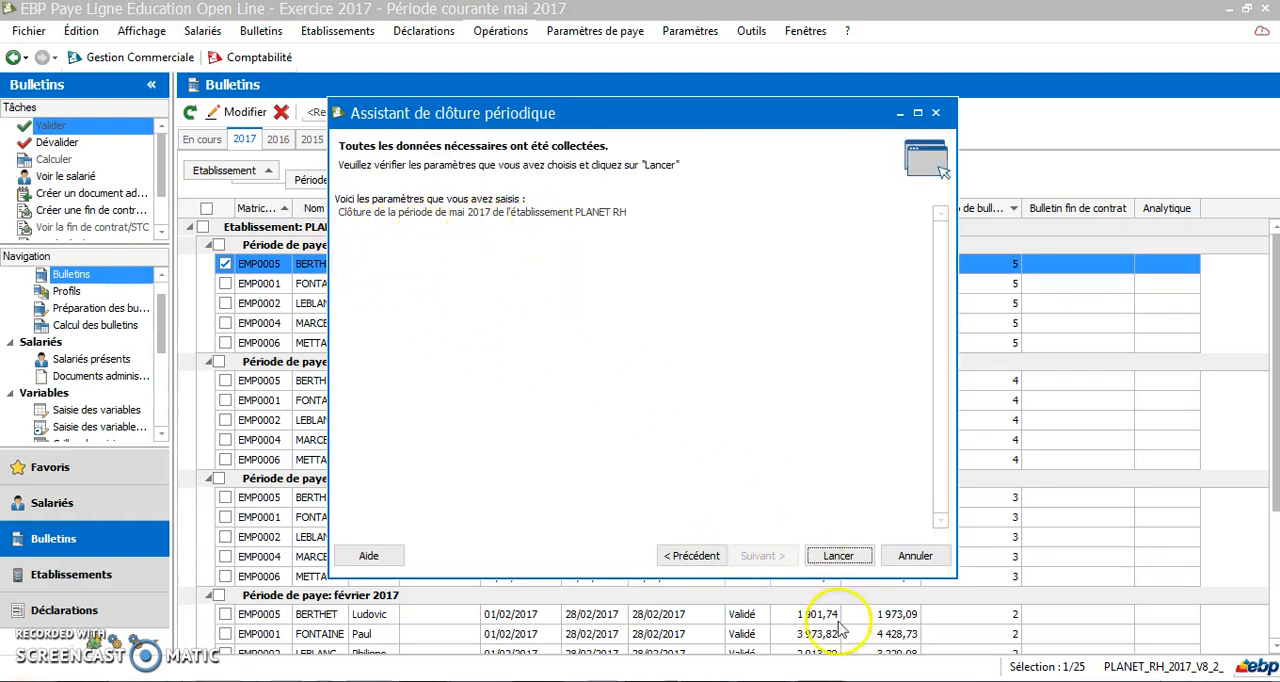
left_click(836, 558)
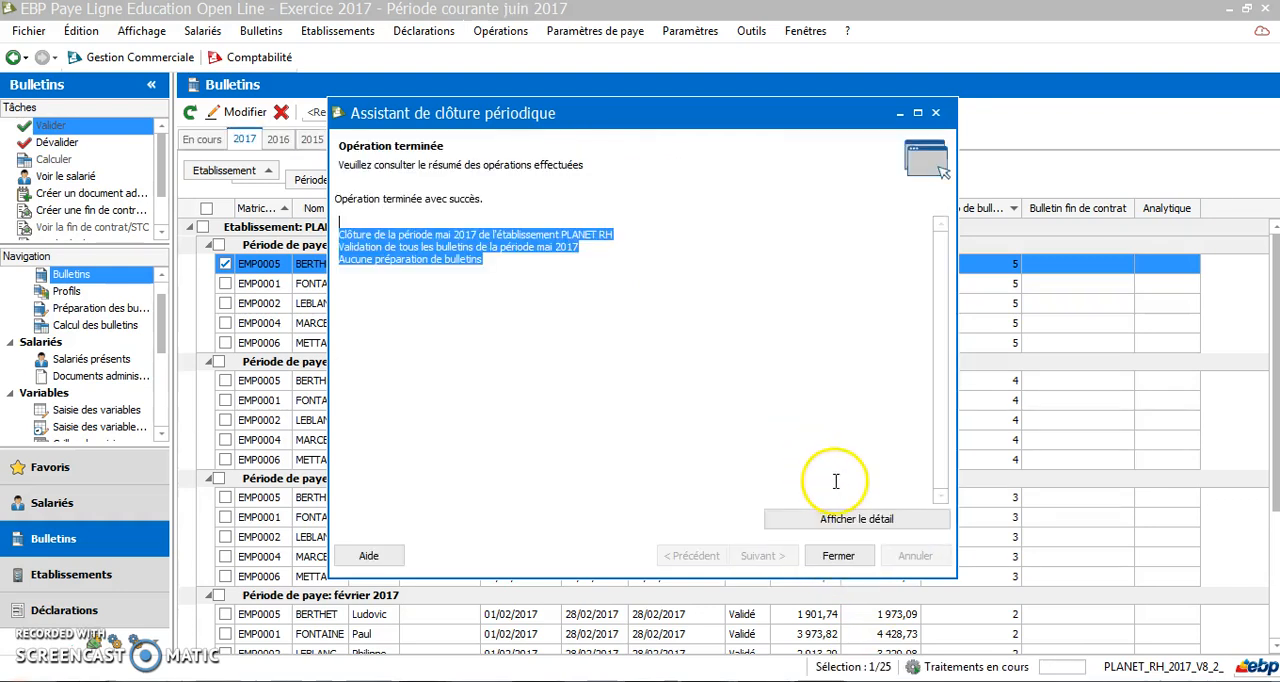
left_click(837, 557)
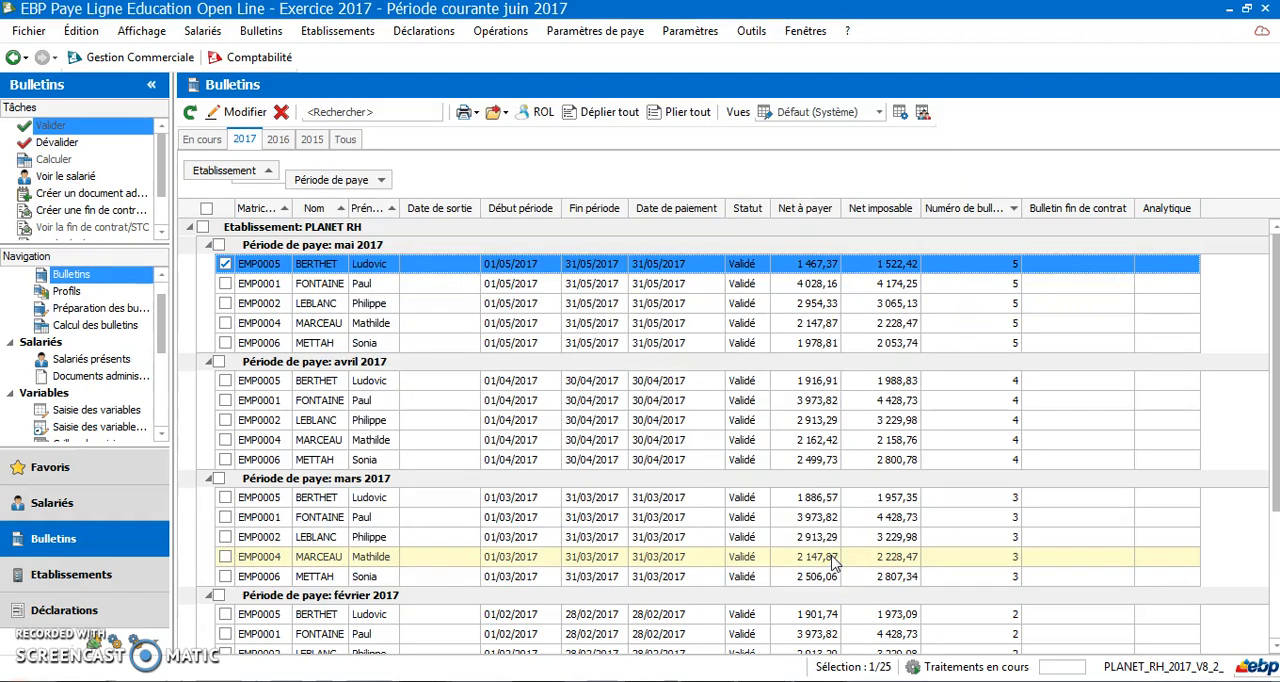
left_click(346, 140)
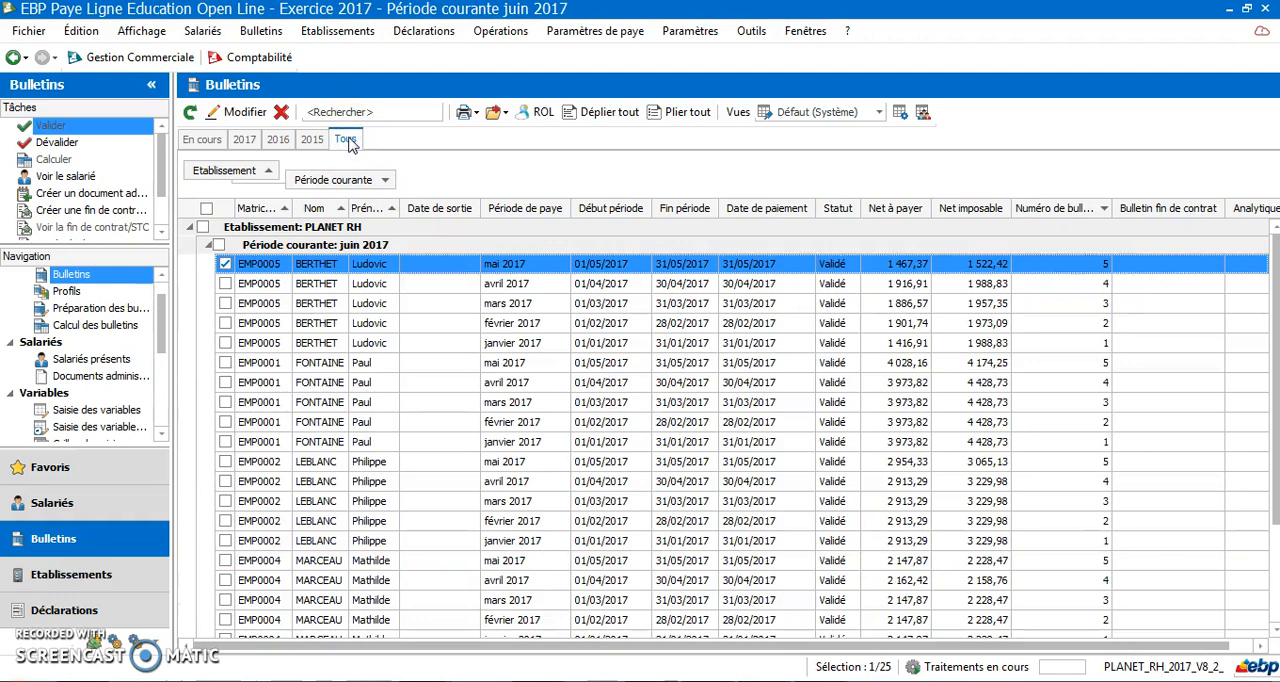